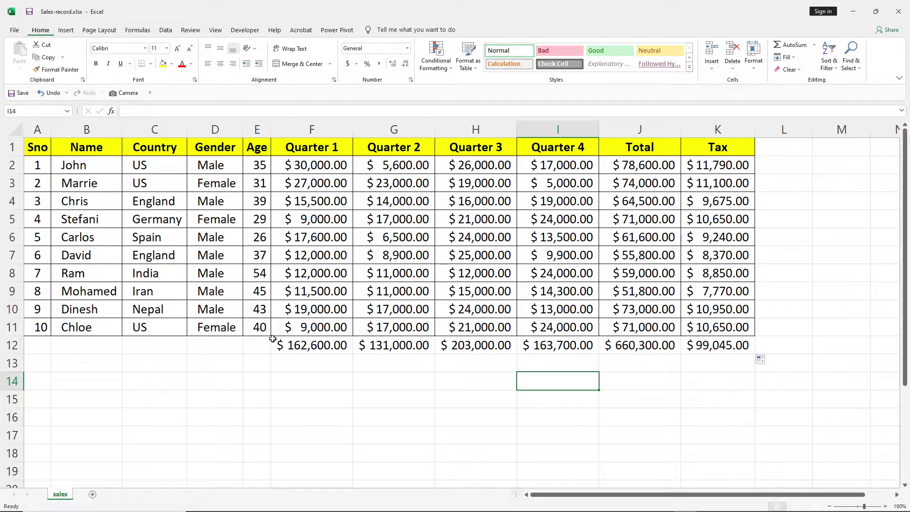
- Clear the contents of row 12, which holds the column totals below the sales table
left_click(316, 348)
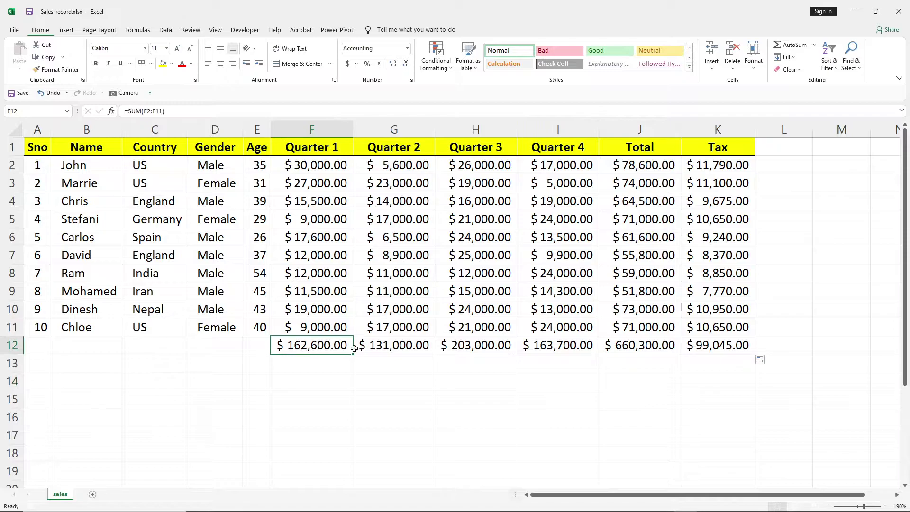
left_click(398, 345)
left_click(328, 349)
right_click(10, 347)
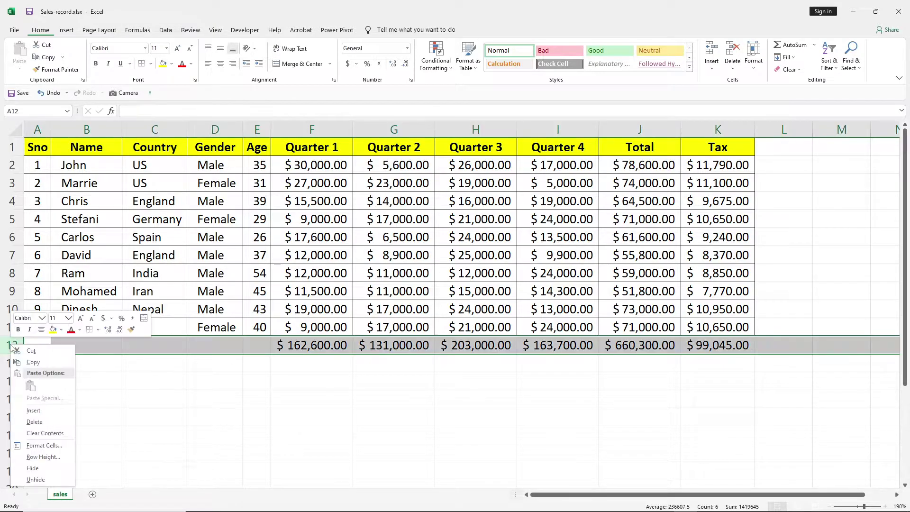
left_click(45, 433)
left_click(127, 380)
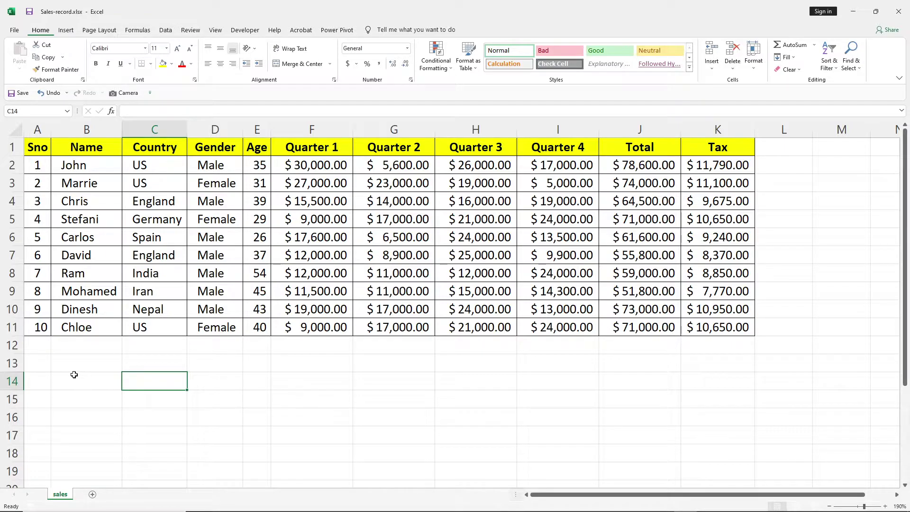
- Enter the label "CONDITION 1" in B13
left_click(85, 365)
type("CONDITION1")
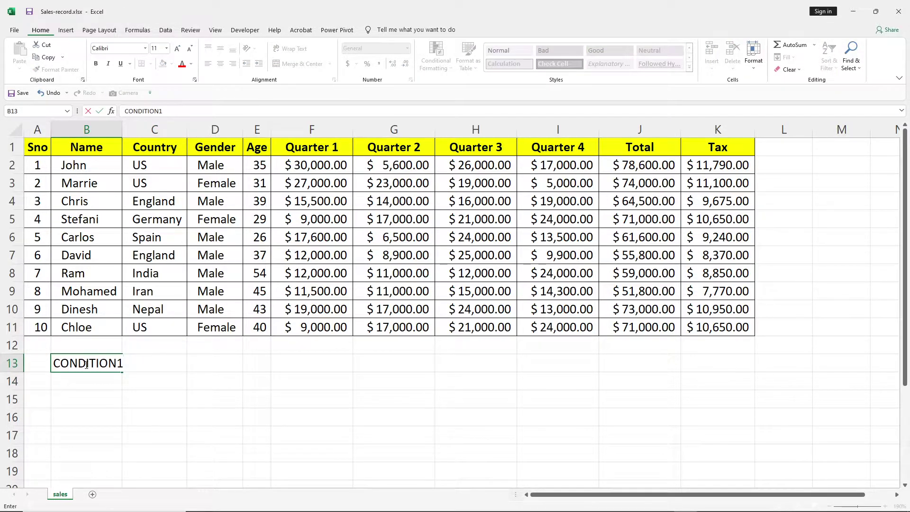
key("BackSpace")
type("1")
key("Tab")
key("Tab")
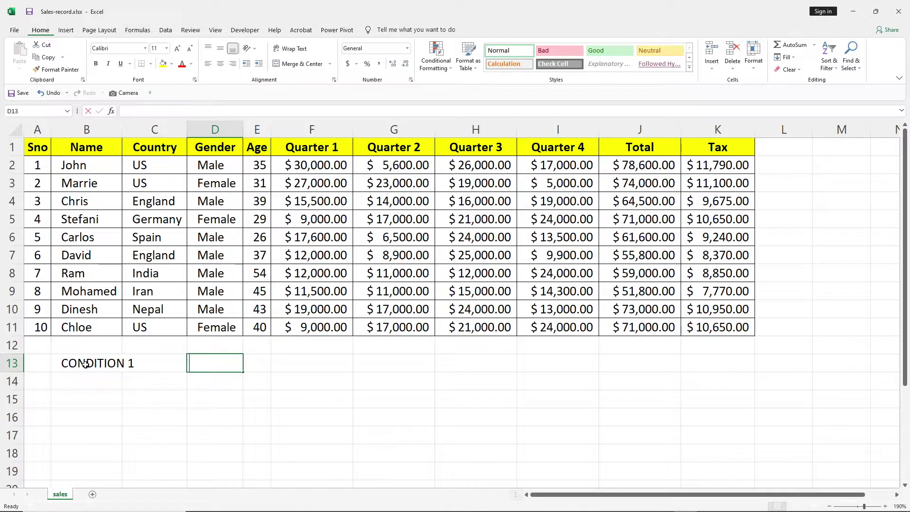
- Enter the description "Sum sales values for employees from US" in D13
type("SU")
key("BackSpace")
type("um")
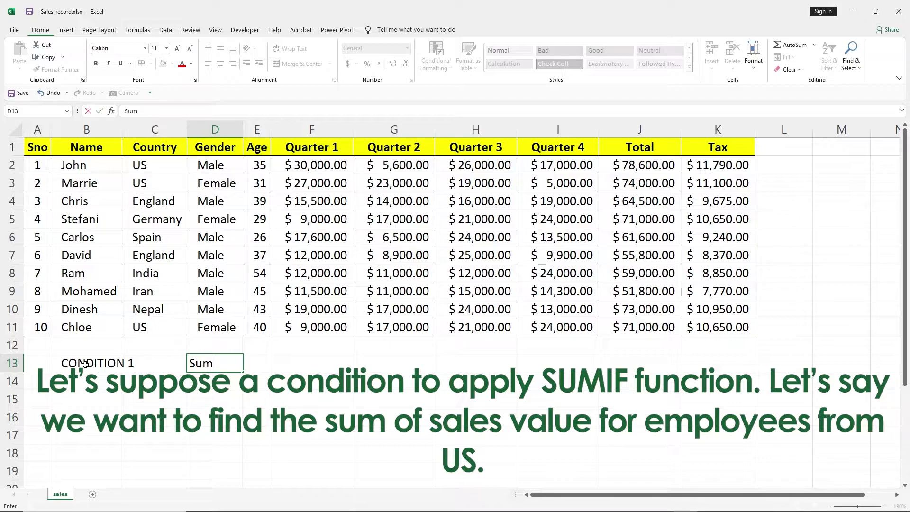
type("sales val;ues")
key("BackSpace")
key("BackSpace")
key("BackSpace")
key("BackSpace")
key("BackSpace")
type("lues ")
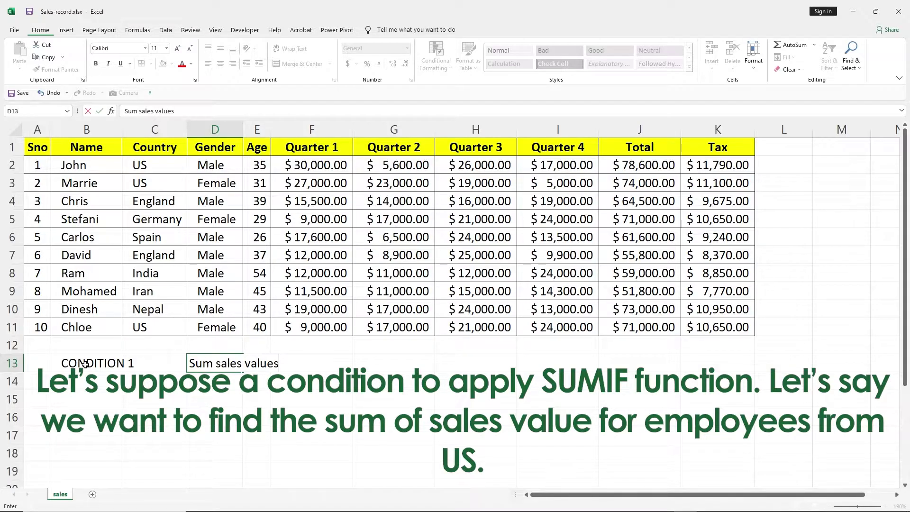
type("for employees from US")
key("Return")
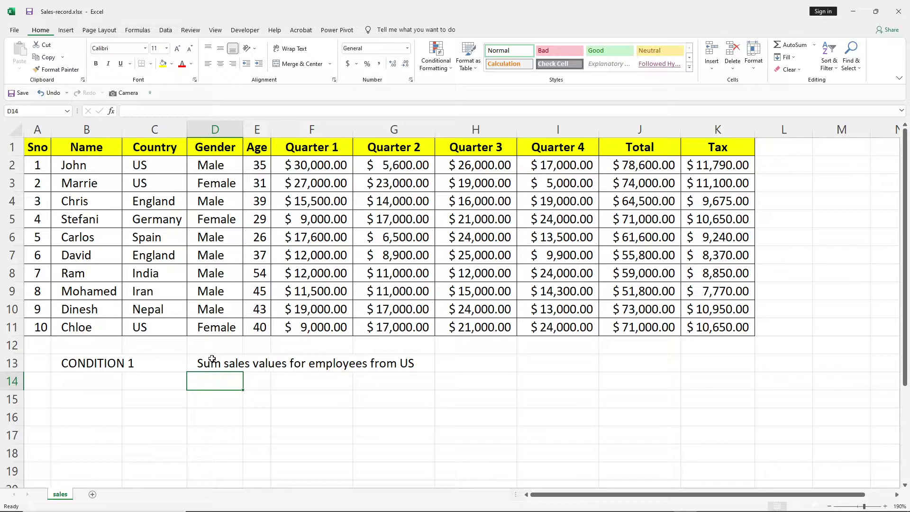
- Enter the label "Total for US employee" in B14
left_click(98, 387)
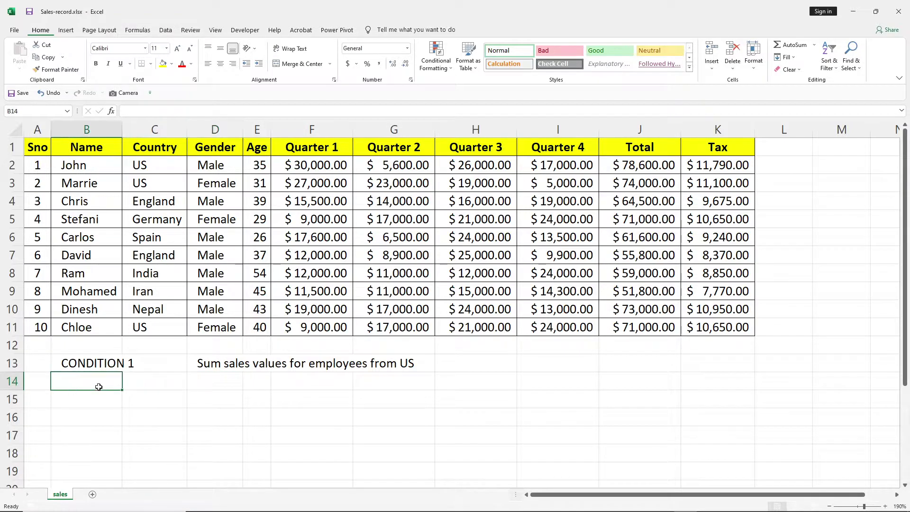
type("T")
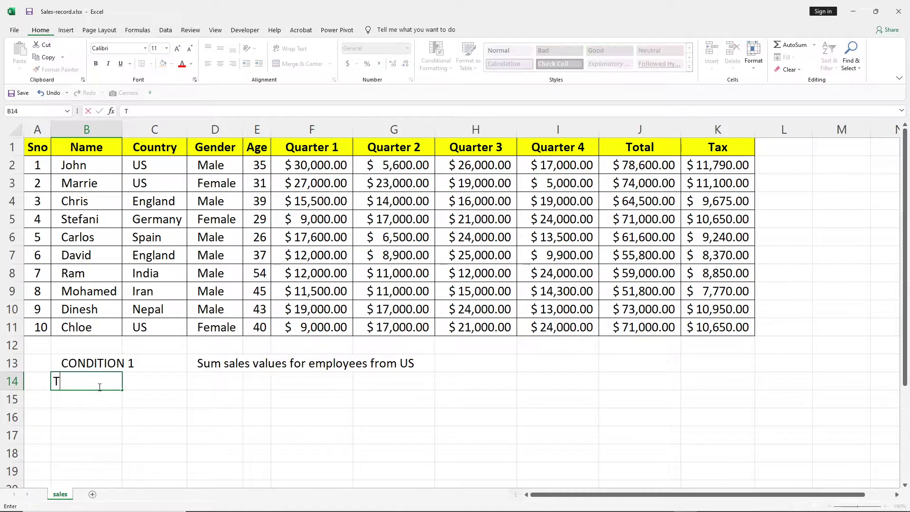
type("otal for US employee")
key("Tab")
key("Tab")
key("Tab")
key("Tab")
key("Tab")
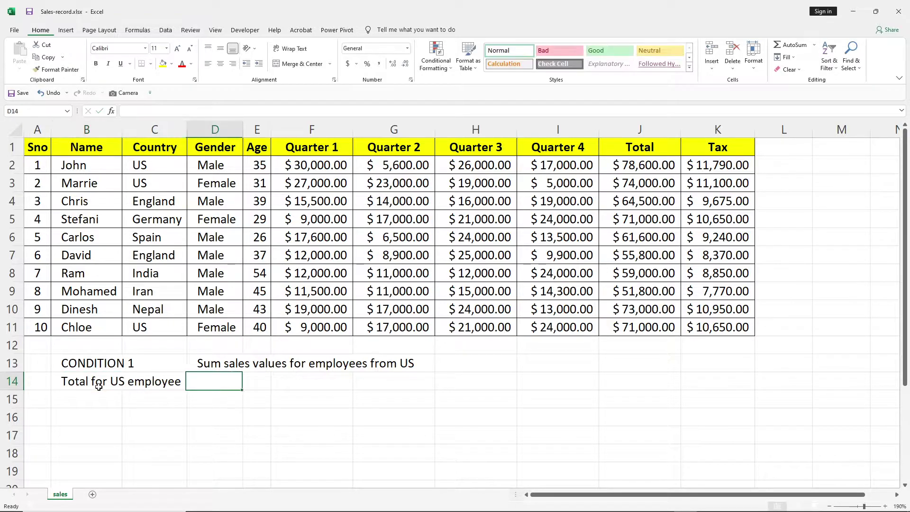
key("Left")
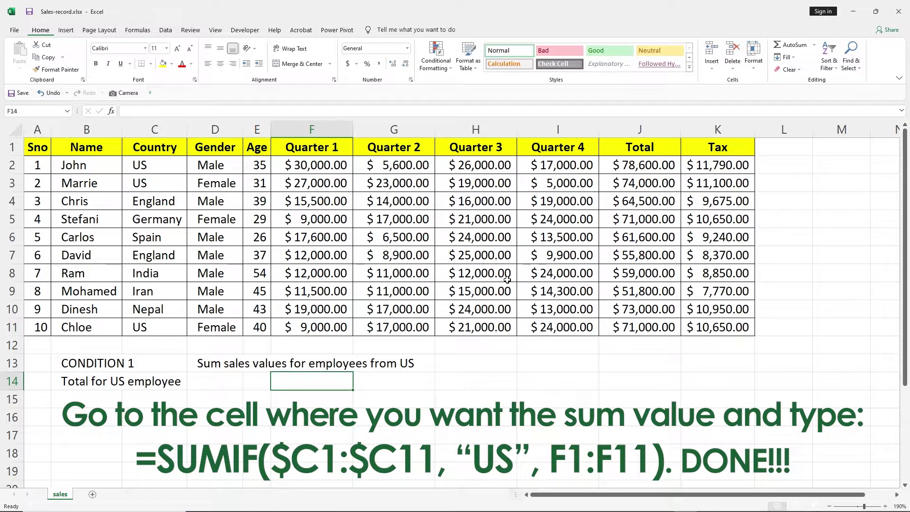
- Enter the formula =SUMIF(C1:C11, "US", F1:F11) in F14 to sum the Quarter 1 sales of US employees
left_click(742, 167)
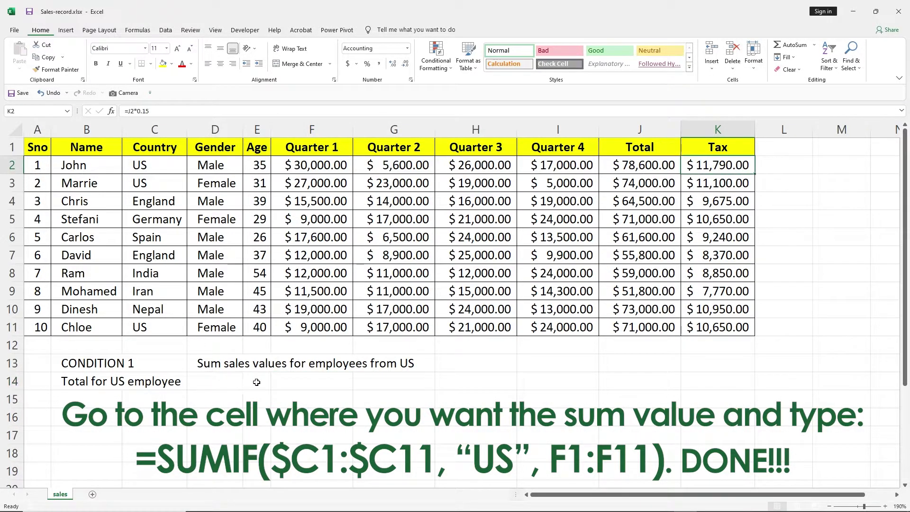
left_click(283, 383)
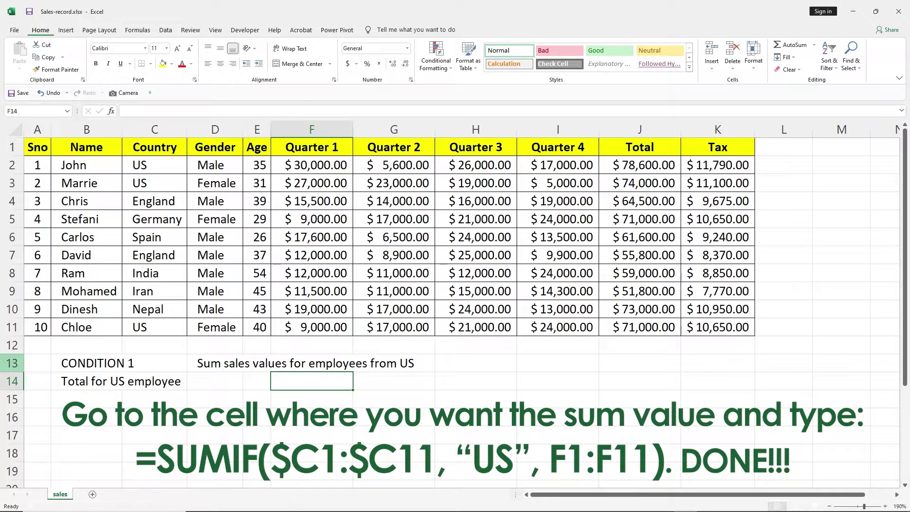
type("=")
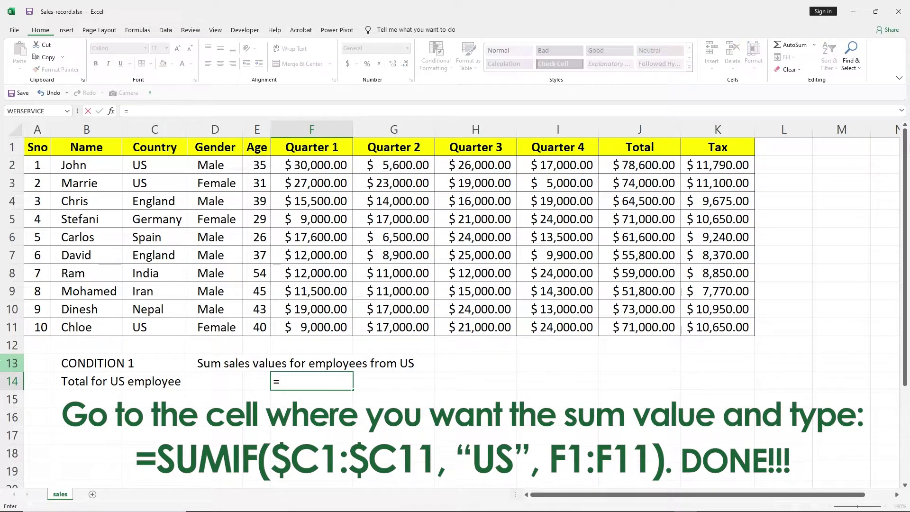
type("sum")
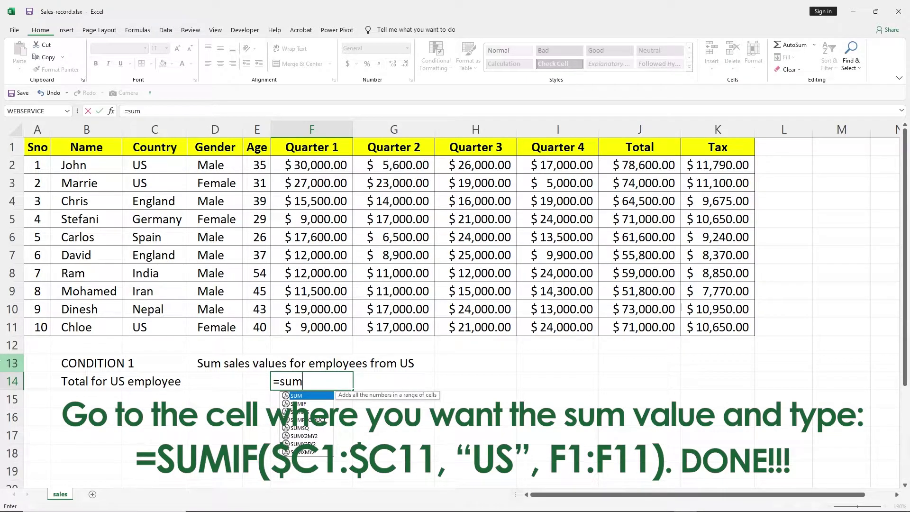
type("if")
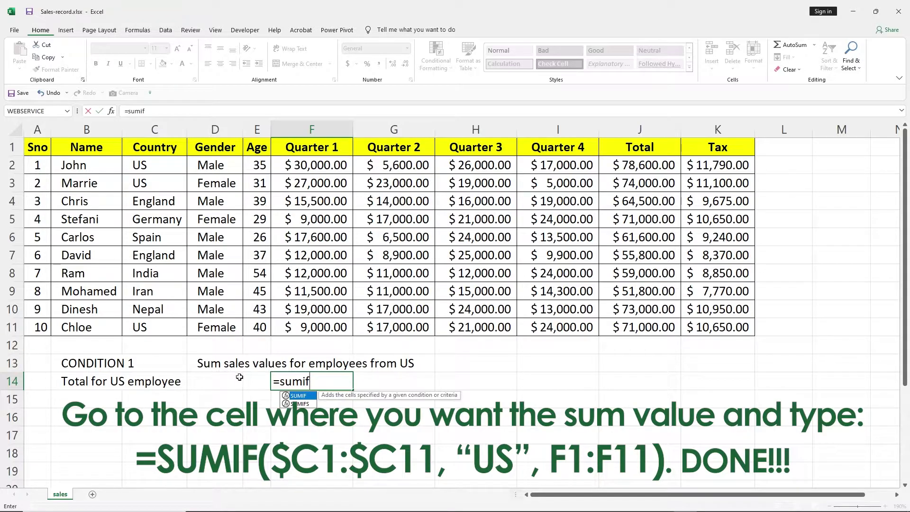
double_click(298, 396)
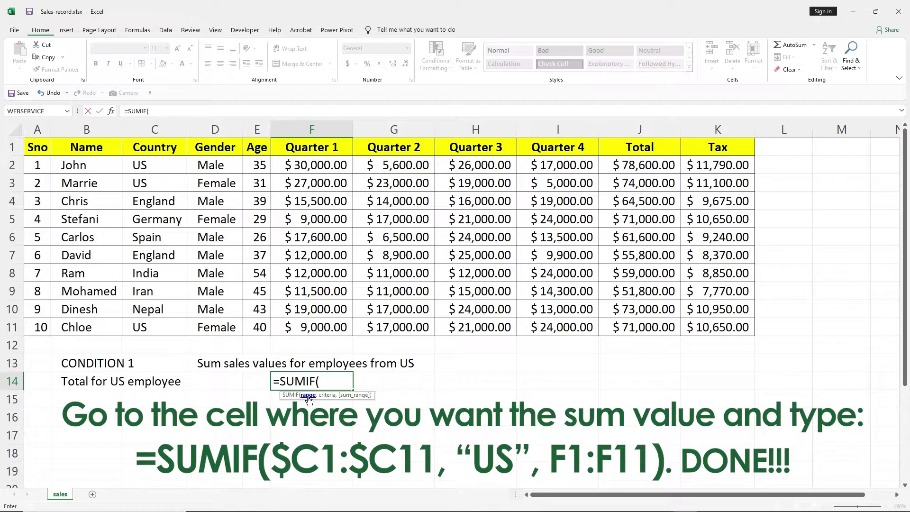
left_click_drag(154, 149, 159, 326)
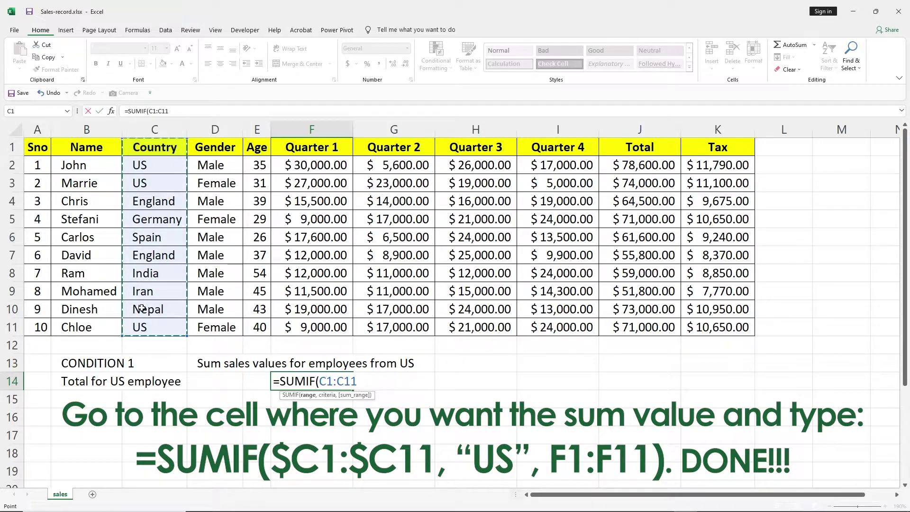
left_click(180, 111)
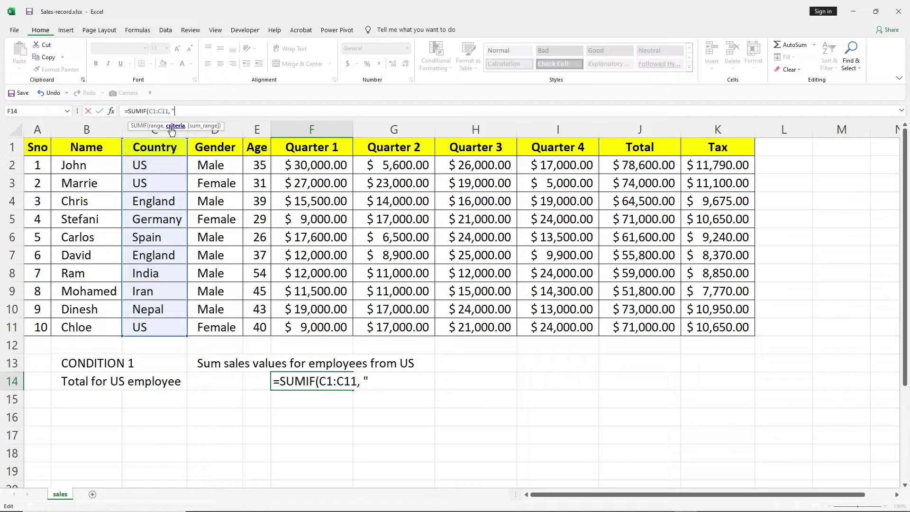
type("US\",")
left_click_drag(318, 166, 322, 289)
left_click_drag(309, 148, 332, 328)
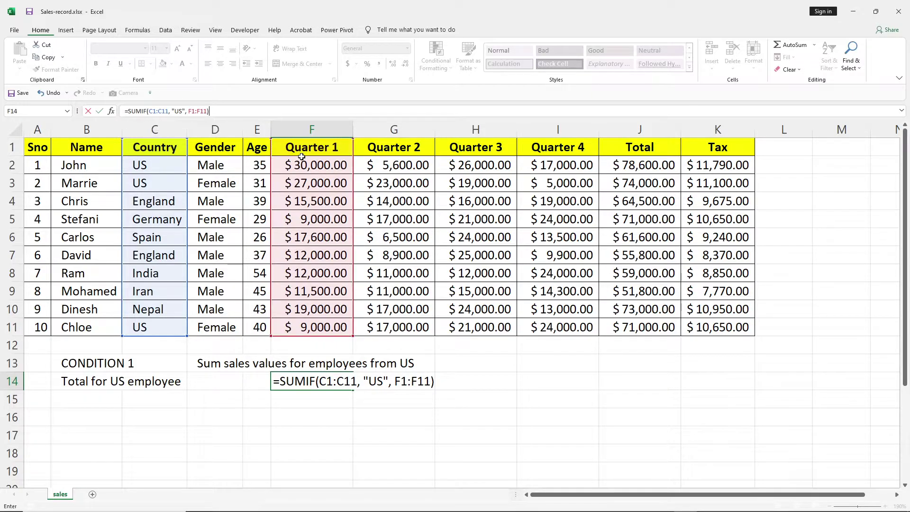
key("Return")
- Check the F14 result against the Quarter 1 values of the US employees
left_click(332, 383)
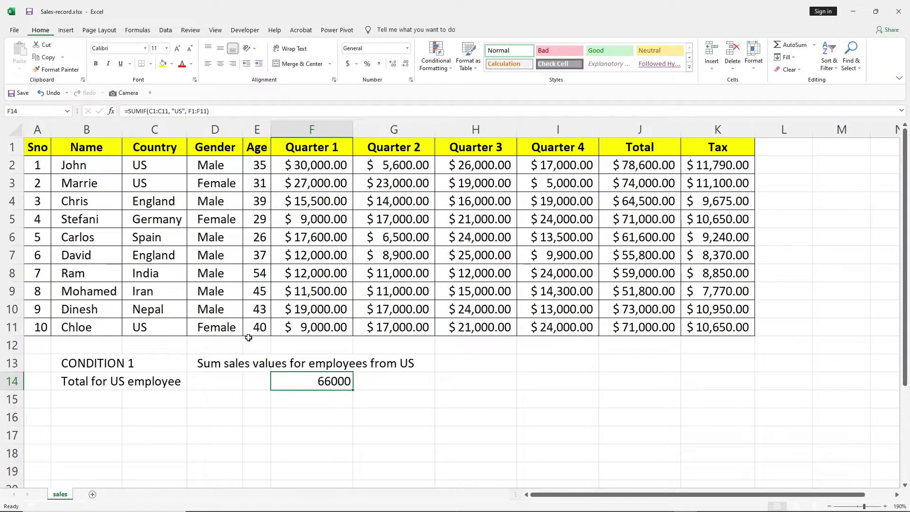
left_click(314, 166)
left_click(308, 188)
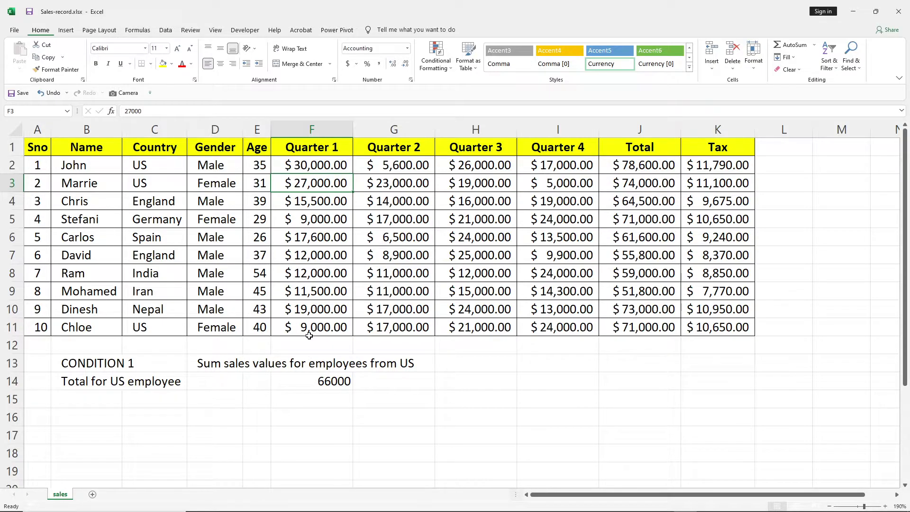
- Fill the F14 formula across to K14 and compare the cell references in F14 and G14
left_click(316, 382)
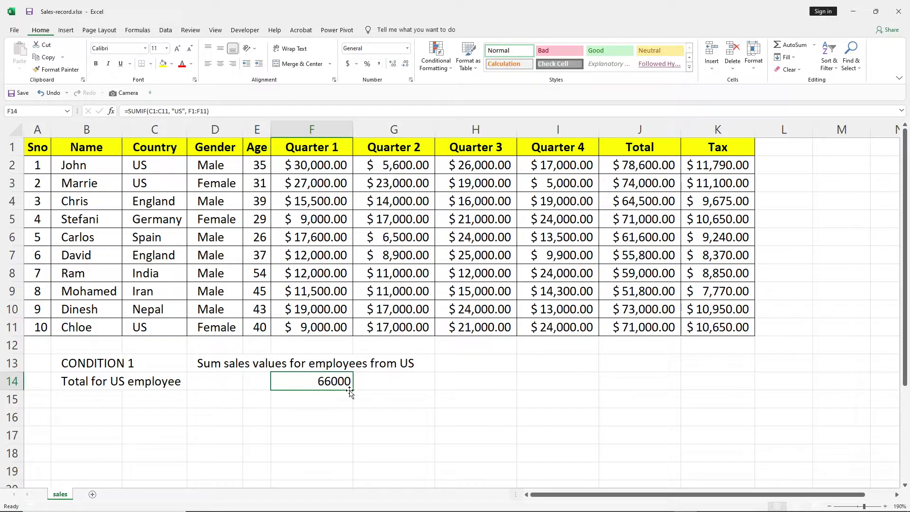
left_click_drag(353, 390, 724, 397)
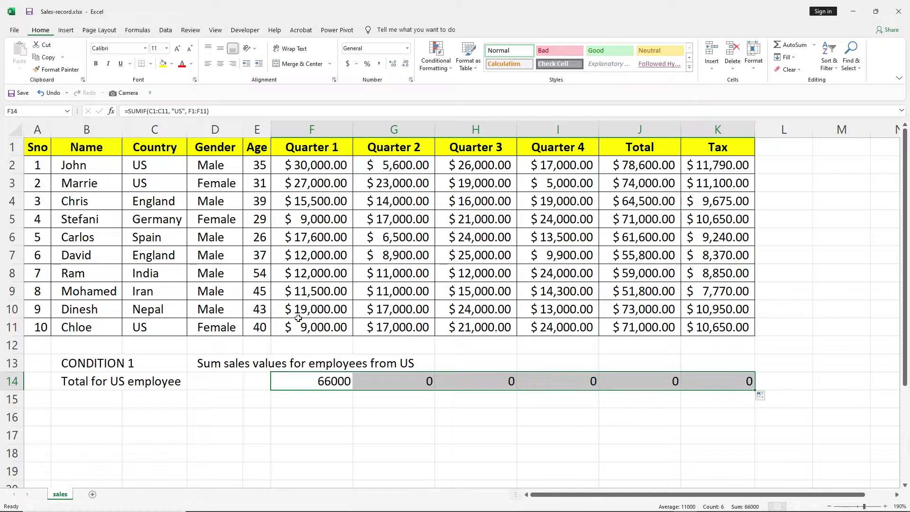
left_click(426, 382)
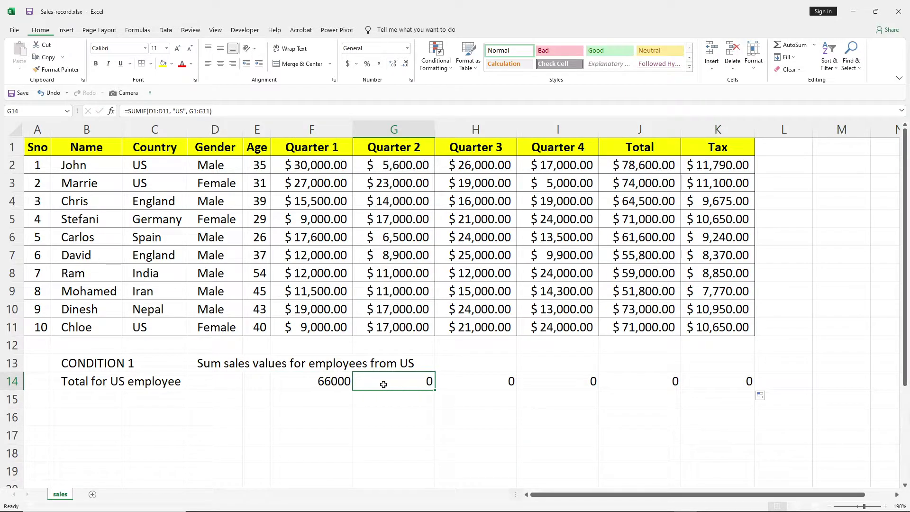
left_click(339, 384)
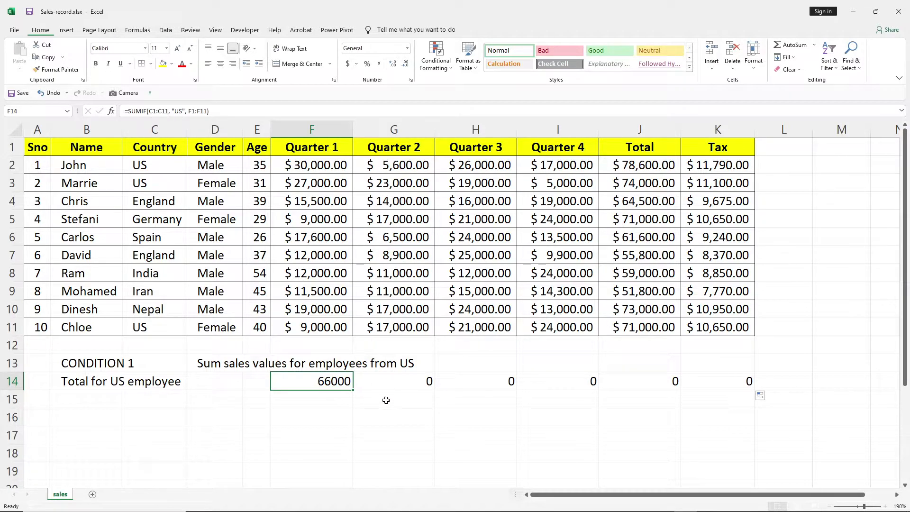
left_click(389, 383)
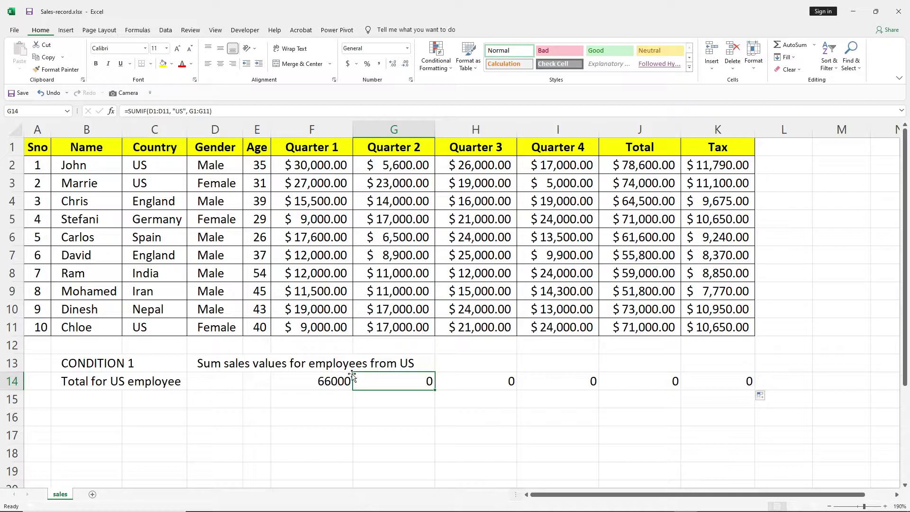
- Make the criteria range in the F14 formula absolute as $C$1:$C$11
left_click(314, 377)
left_click(150, 112)
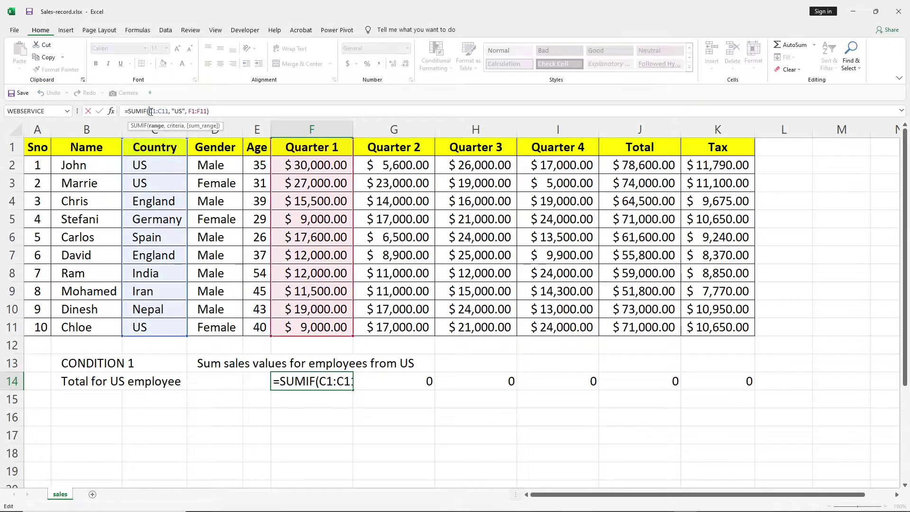
type("$")
key("Right")
type("$")
key("Right")
key("Right")
key("Right")
type("$")
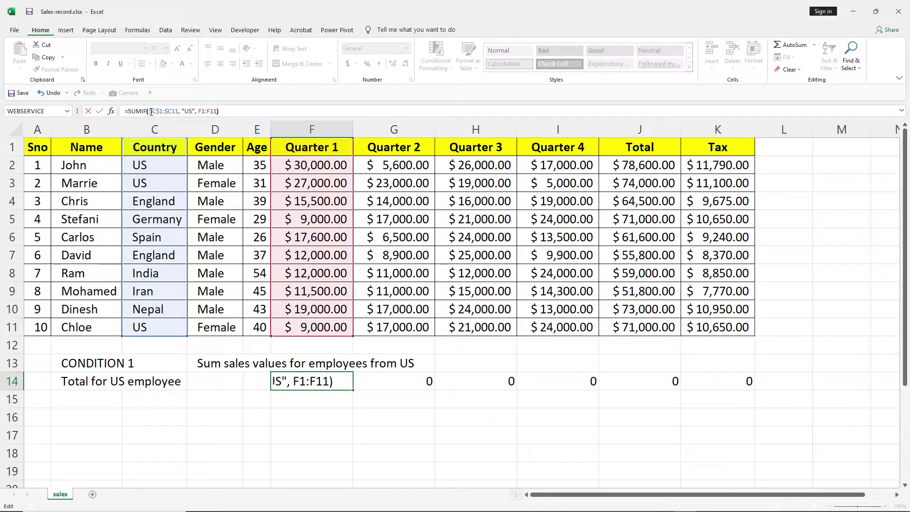
left_click(173, 110)
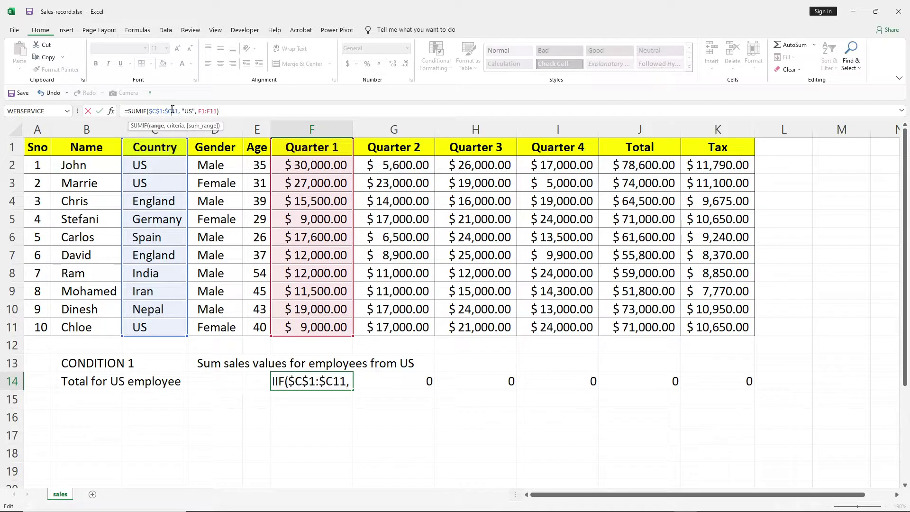
type("$")
- Try to make the sum range in the F14 formula absolute, and restore it to the relative F1:F11
left_click(203, 110)
type("$")
key("Right")
type("$")
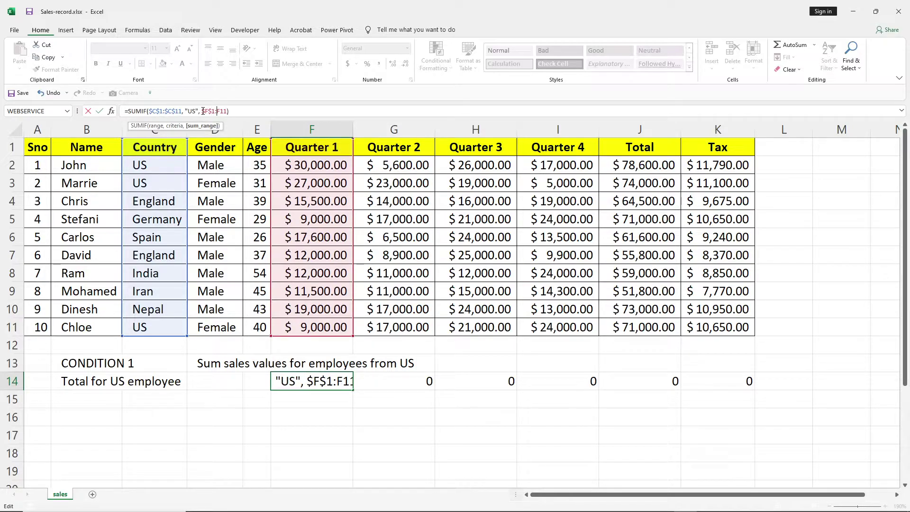
key("Right")
key("Right")
type("$")
key("Left")
key("BackSpace")
key("Left")
key("BackSpace")
key("BackSpace")
- Confirm the edited SUMIF formula in F14 and fill it across to K14
left_click(167, 111)
key("Return")
left_click(350, 382)
left_click_drag(354, 391, 755, 393)
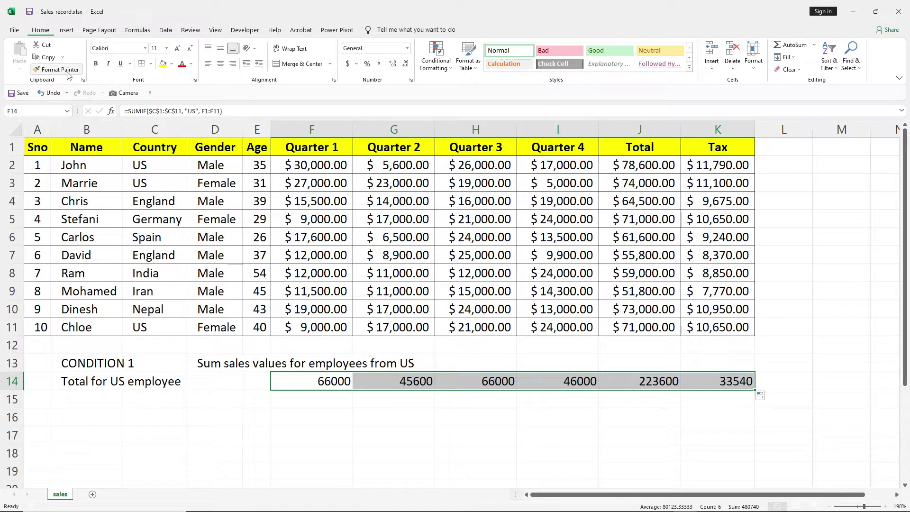
- Copy the currency formatting of F11 onto the US totals in F14:K14
left_click(311, 331)
left_click(55, 69)
left_click_drag(310, 377, 742, 378)
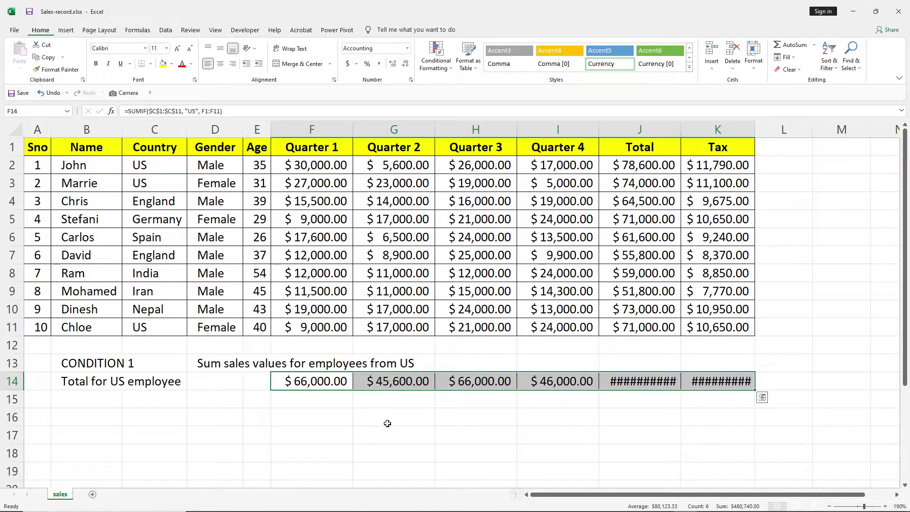
- Autofit the widths of the Total and Tax columns, J and K, to their contents
double_click(681, 130)
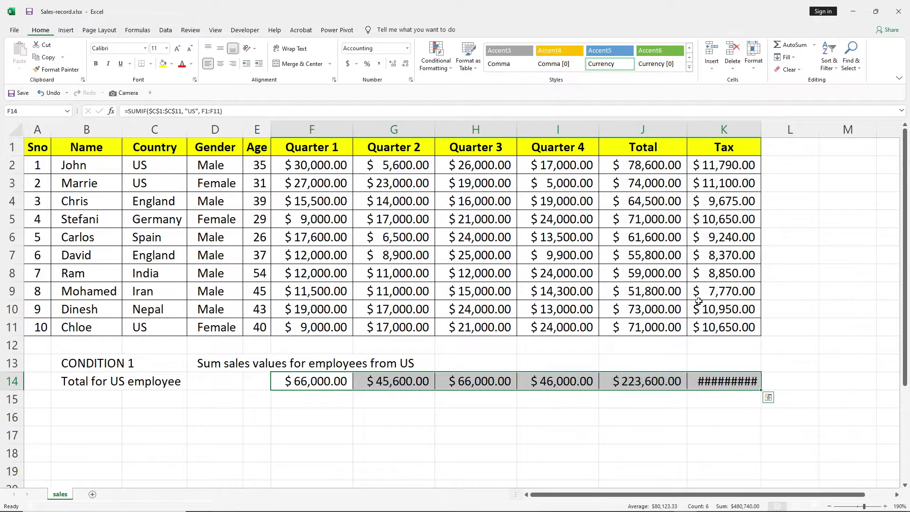
double_click(763, 128)
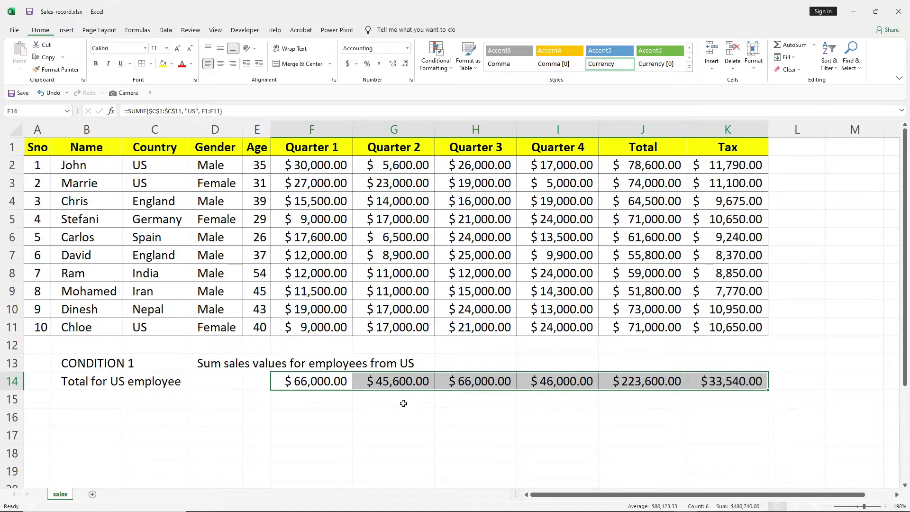
left_click(326, 400)
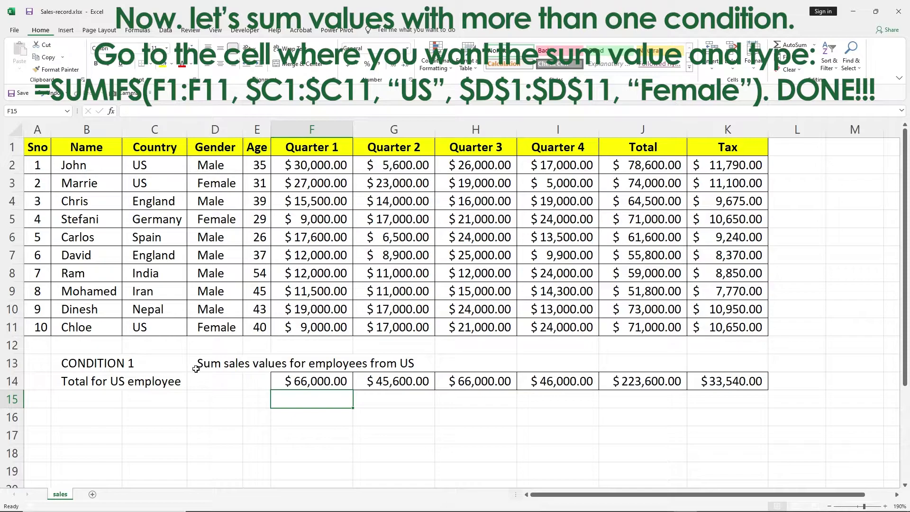
- Enter the heading "CONDITION 2" in cell B16
left_click(93, 421)
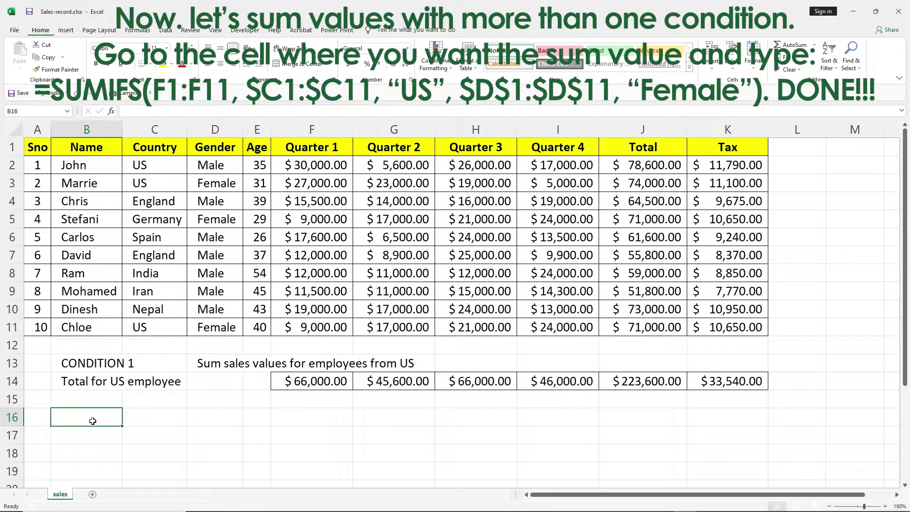
type("CONDIT")
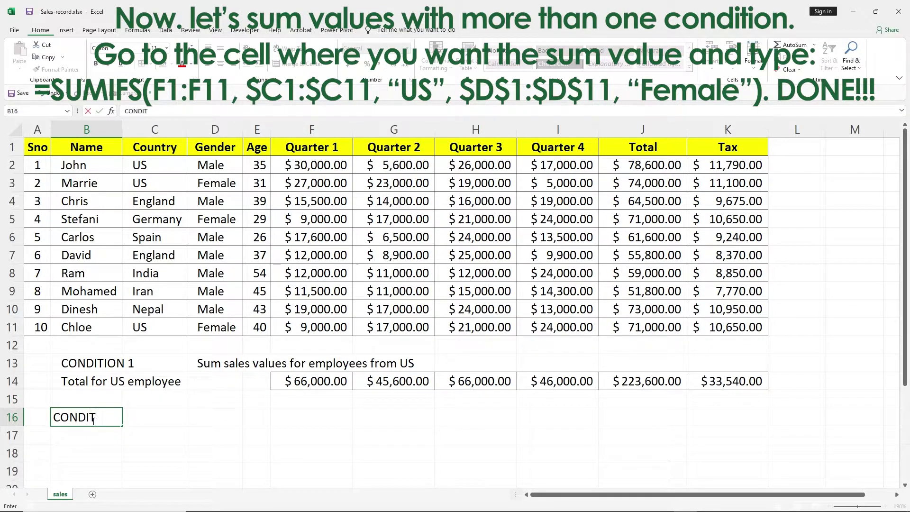
type("ION 2")
key("ctrl+Return")
key("Right")
key("Right")
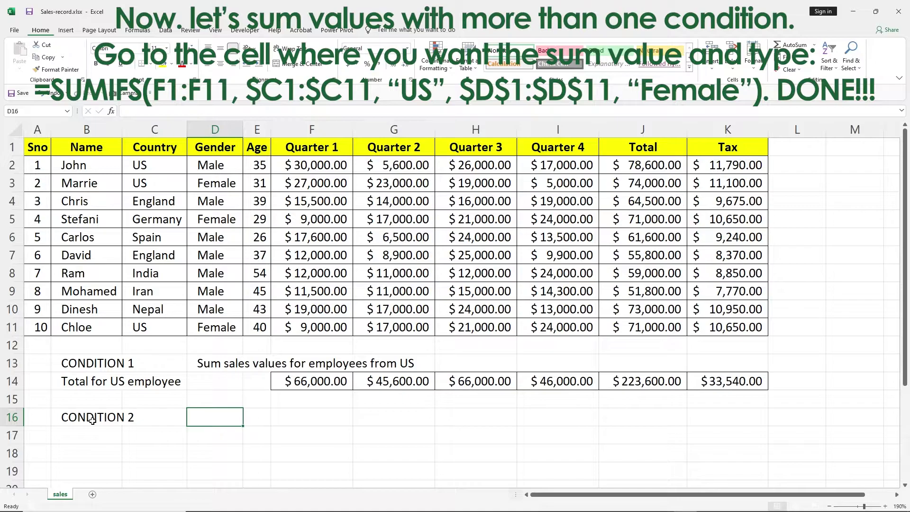
- Enter the description "Sum sales values for female employees from US" in cell D16
type("Sum ")
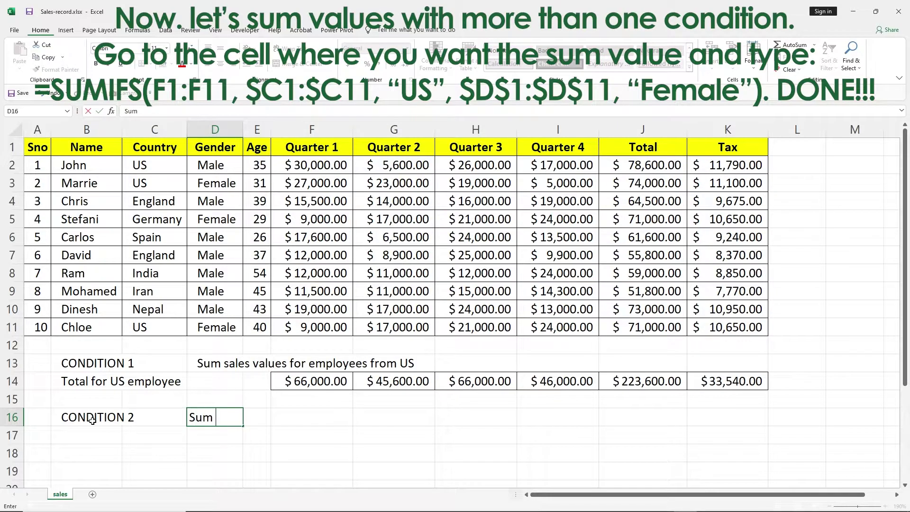
type("sales values")
key("BackSpace")
key("BackSpace")
key("BackSpace")
type("y")
key("BackSpace")
type("ue")
key("BackSpace")
key("BackSpace")
key("BackSpace")
type("lues ")
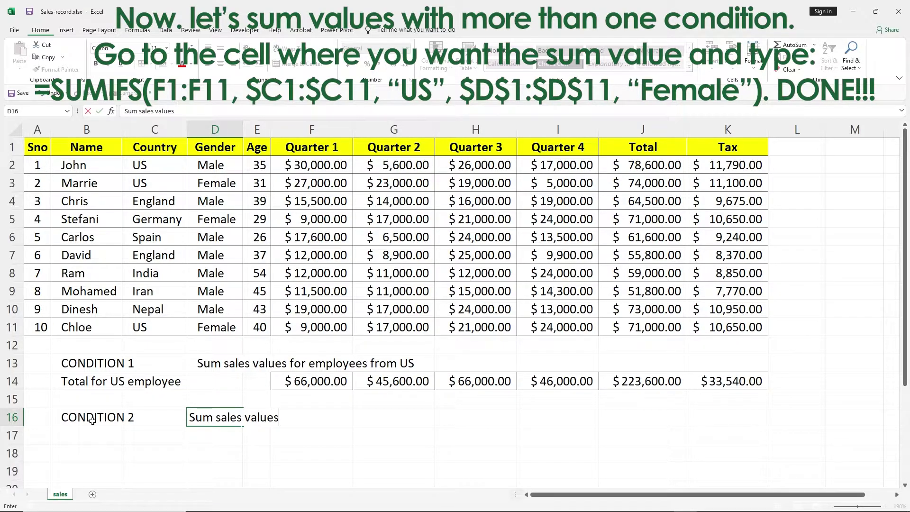
type("for female employees from US")
left_click(225, 440)
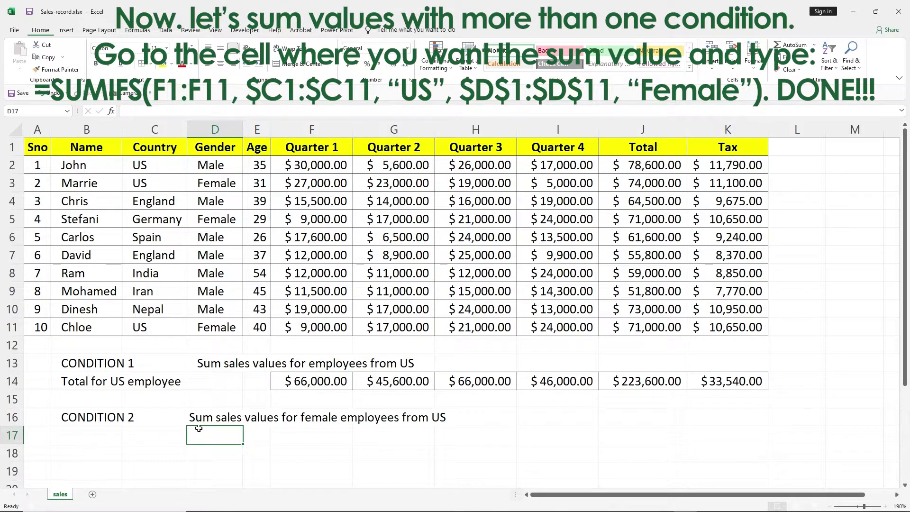
- Enter the row label "Total sales value of female employees from US" in cell B17
left_click(67, 440)
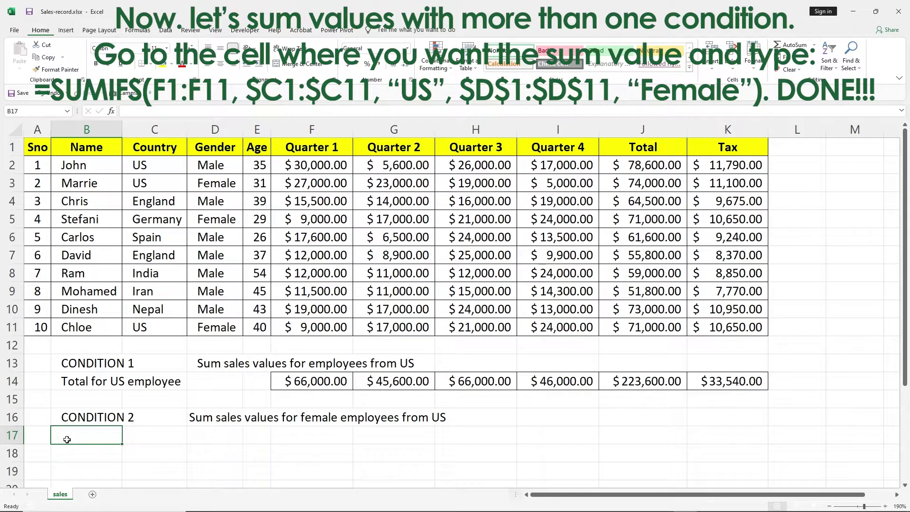
type("Tto")
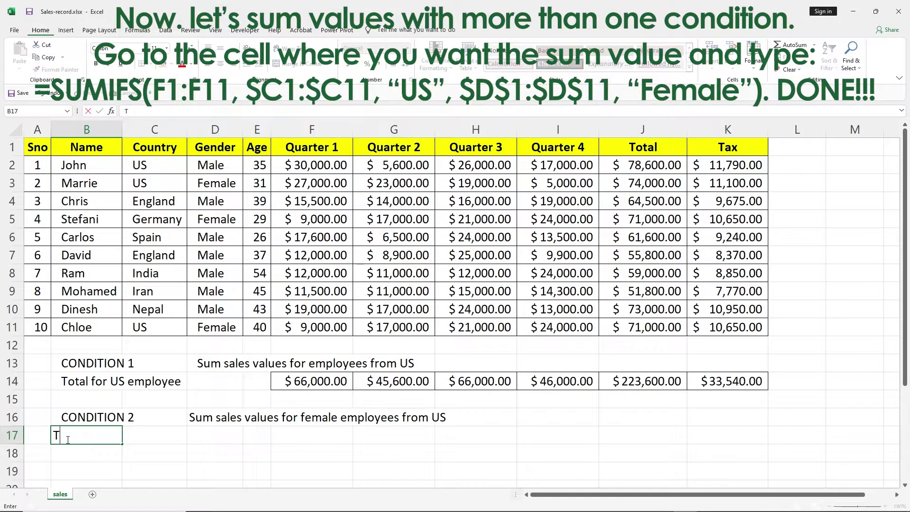
key("BackSpace")
key("BackSpace")
type("otal sales v")
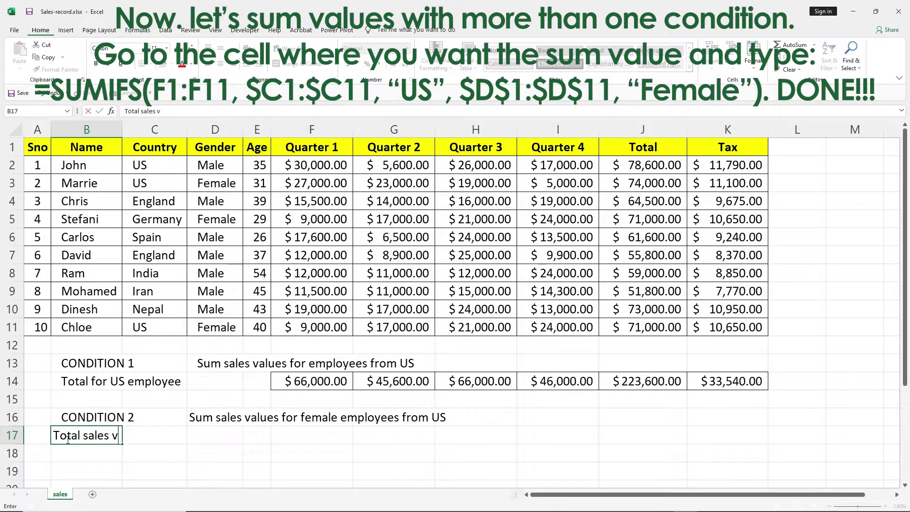
type("alue of female emplo")
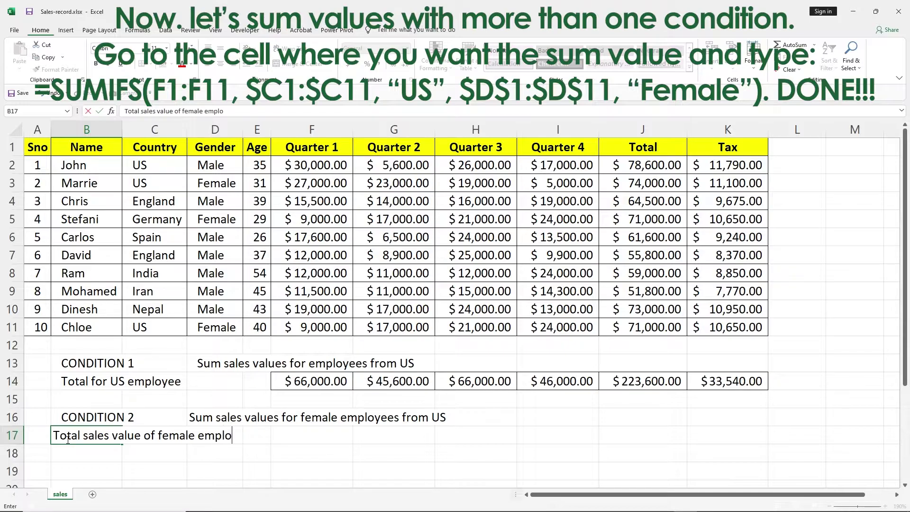
type("yees froom")
key("BackSpace")
key("BackSpace")
key("BackSpace")
type("om US")
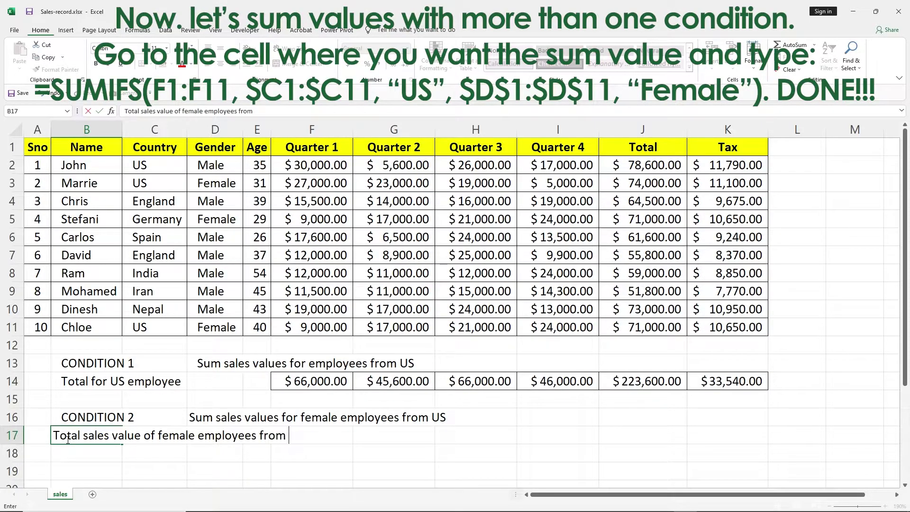
key("Return")
left_click_drag(72, 440, 222, 453)
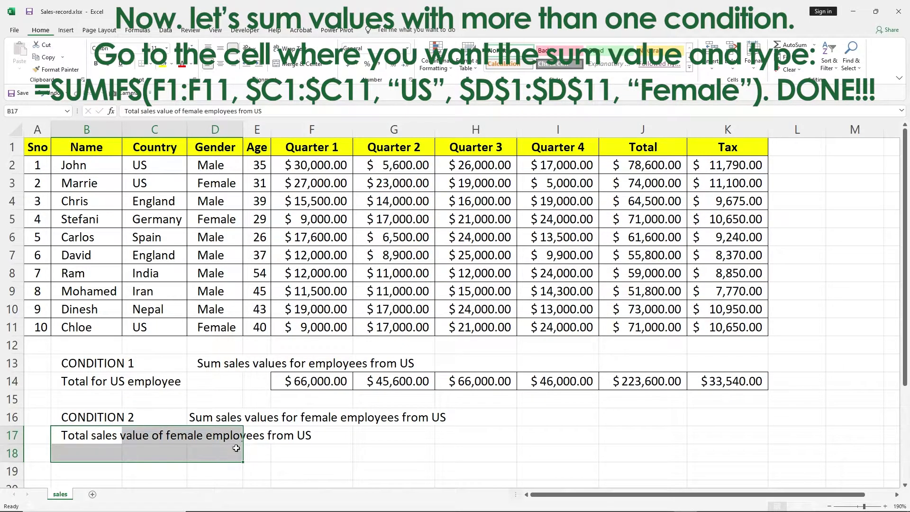
- Start a SUMIFS formula in F17 with the Quarter 1 column F1:F11 as the sum range
left_click(287, 433)
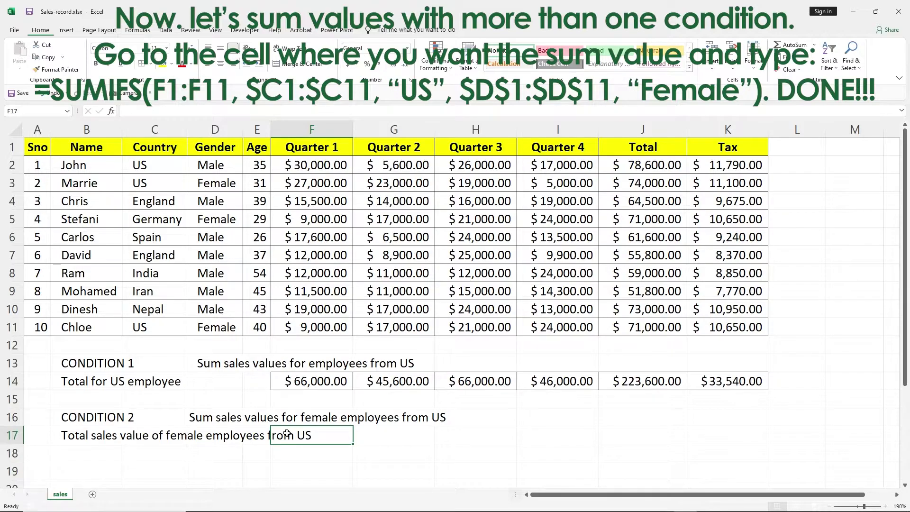
type("=SU")
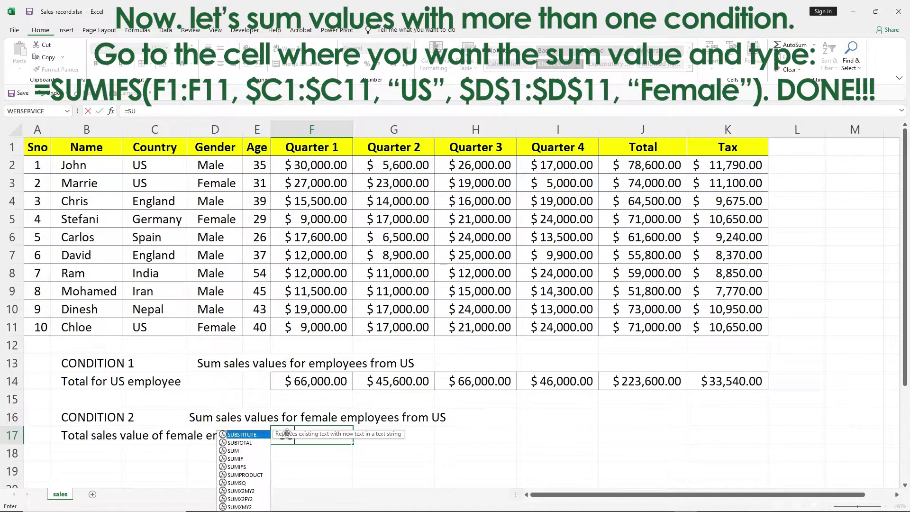
type("MIF")
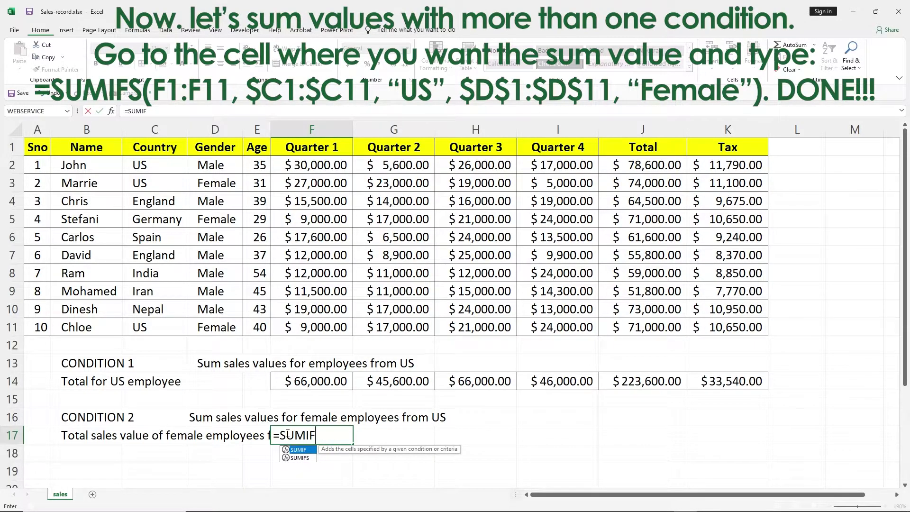
left_click(299, 458)
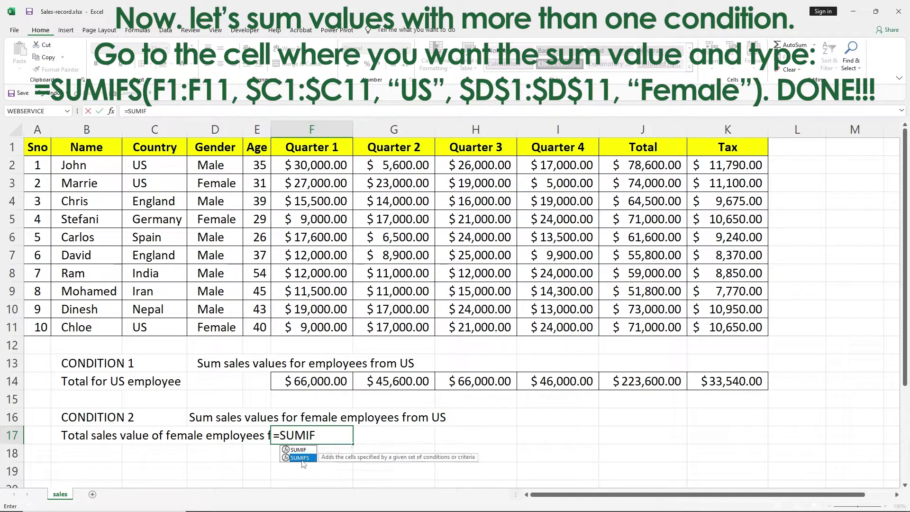
double_click(301, 458)
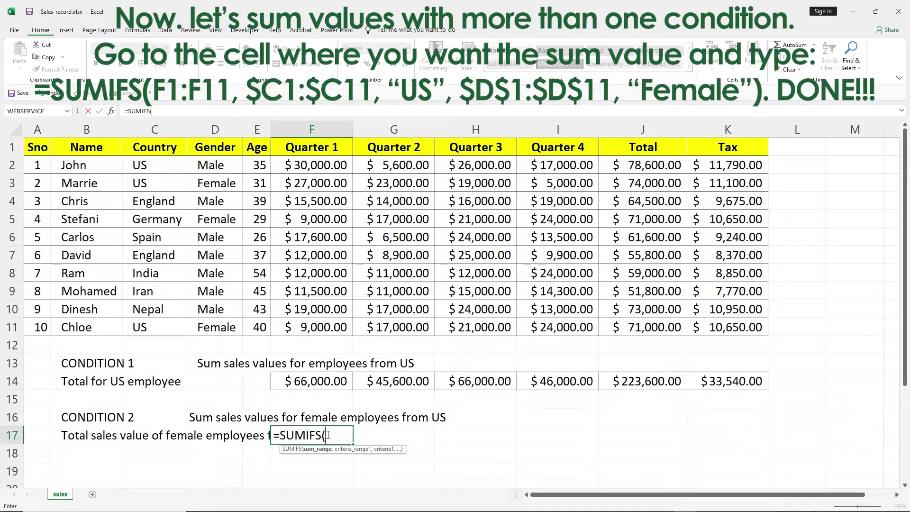
left_click_drag(320, 150, 324, 327)
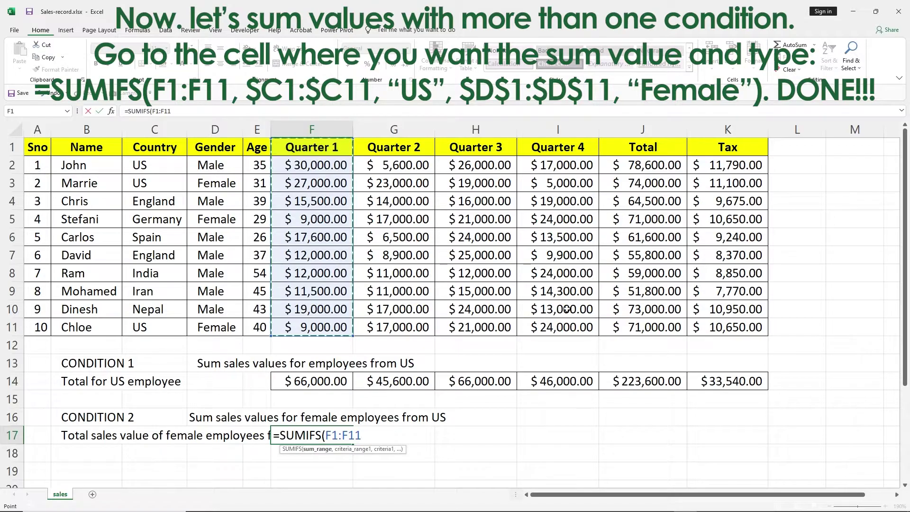
type(",")
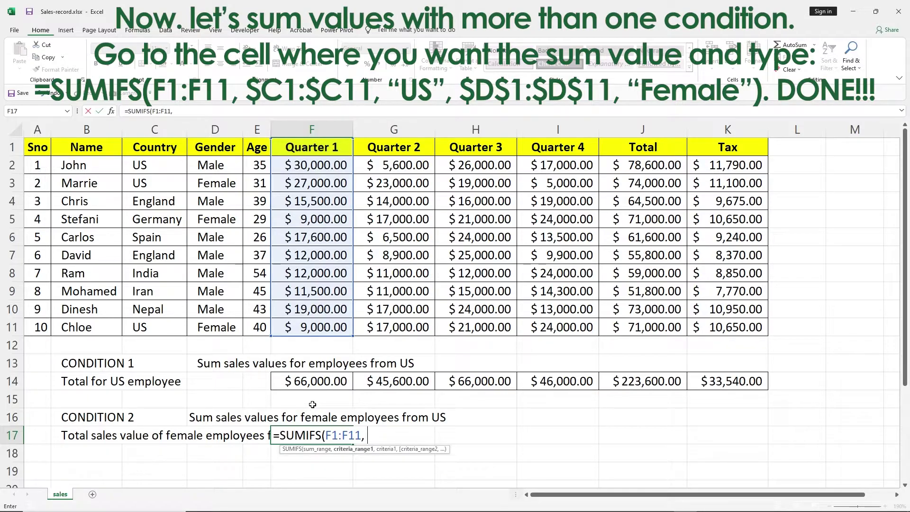
- Add the absolute country range $C$1:$C$11 with the criterion "US" to the SUMIFS formula in F17
left_click_drag(158, 145, 158, 327)
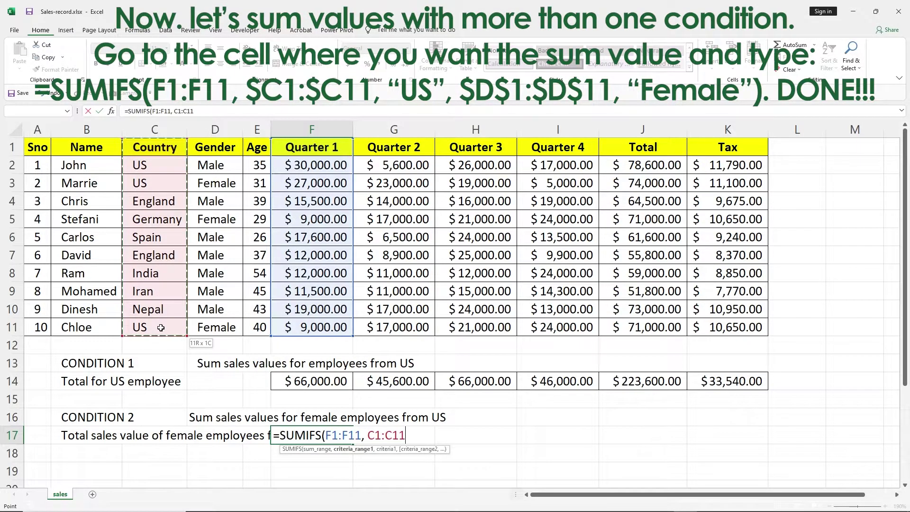
left_click(176, 112)
type("$C")
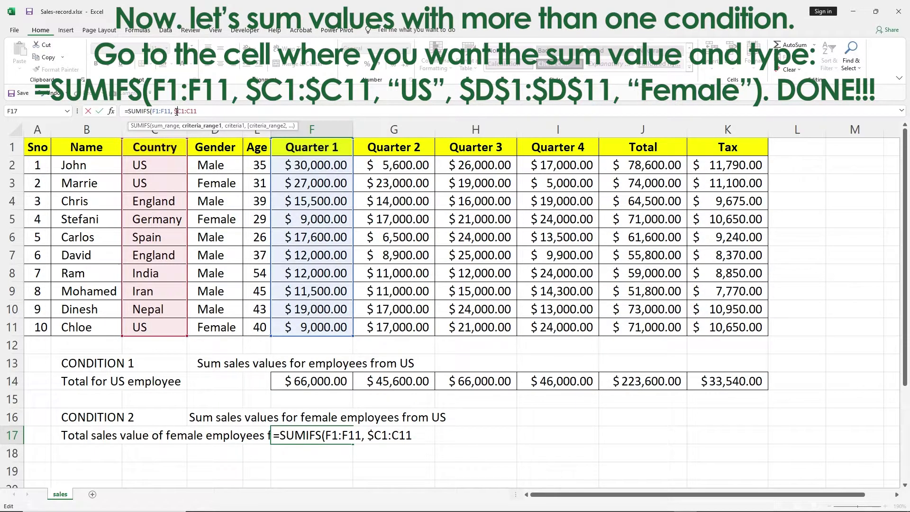
type("$1:$C$11, \"")
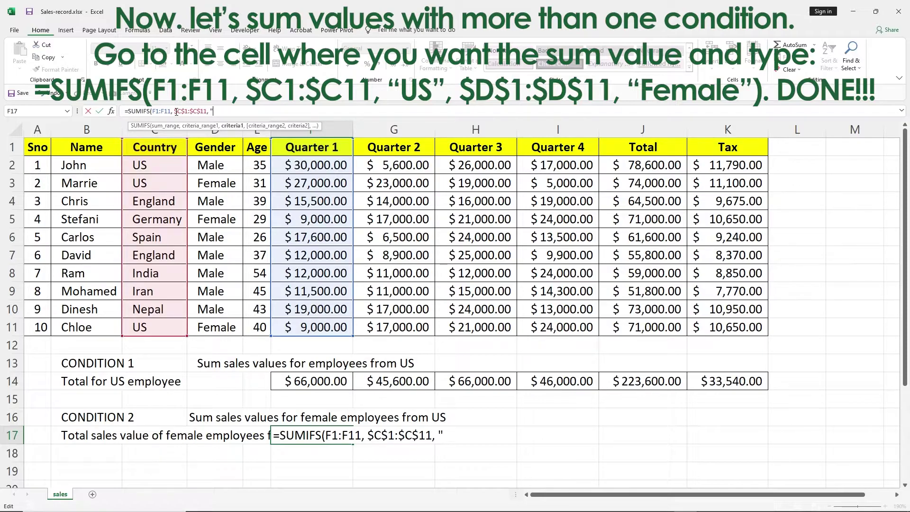
type("US\",")
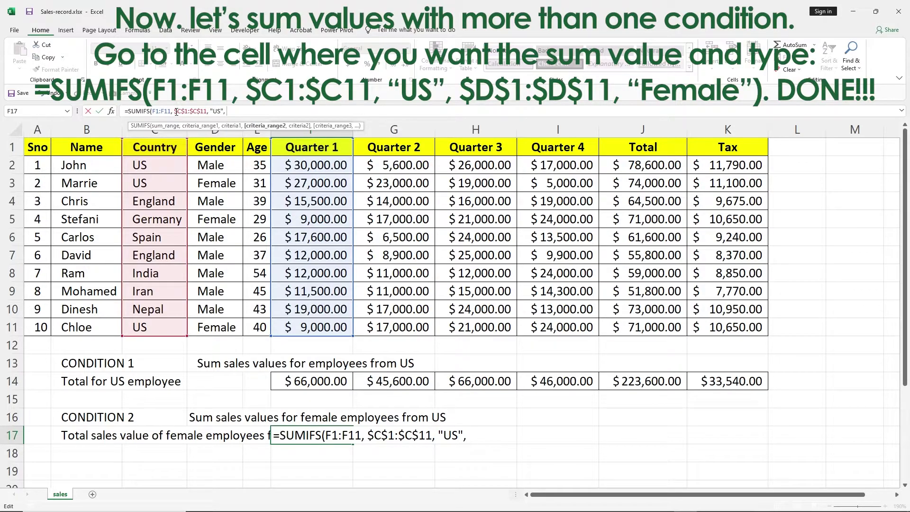
- Add the absolute gender range $D$1:$D$11 with the criterion "Female" to the F17 formula and confirm it
left_click(211, 147)
left_click_drag(211, 147, 206, 328)
left_click(226, 112)
type("$C")
type("$D$1:D11")
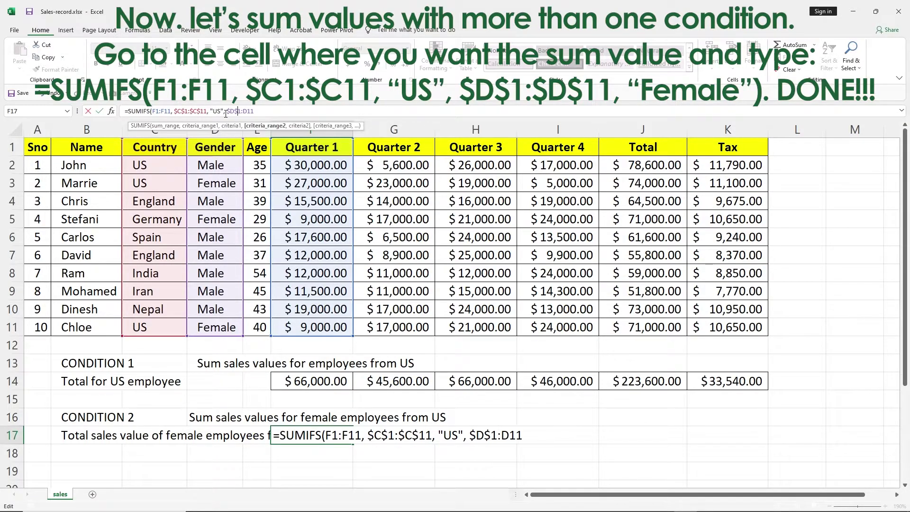
key("Right")
type("$C$")
left_click(265, 112)
type(",")
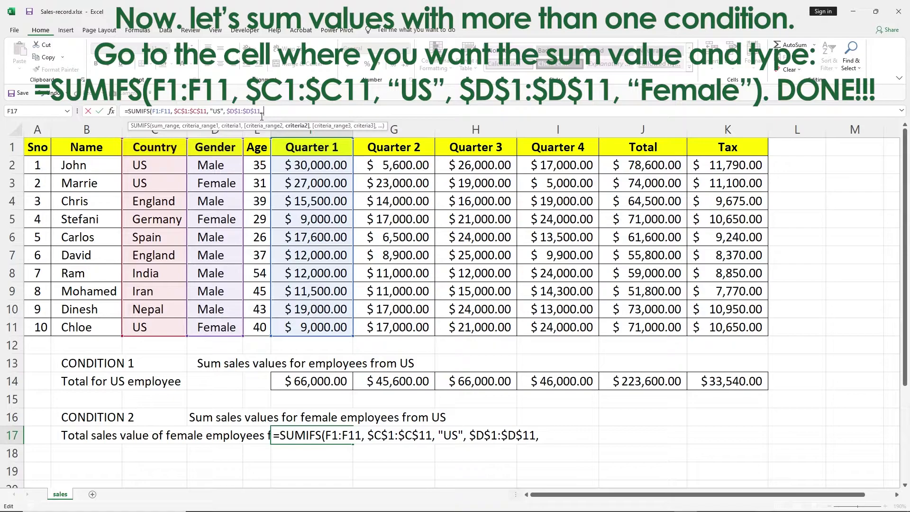
type(" \"Female")
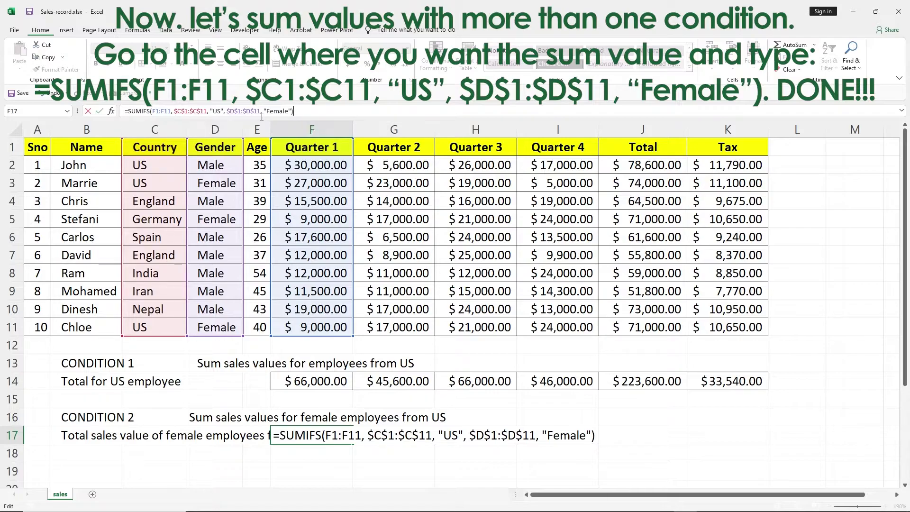
key("Return")
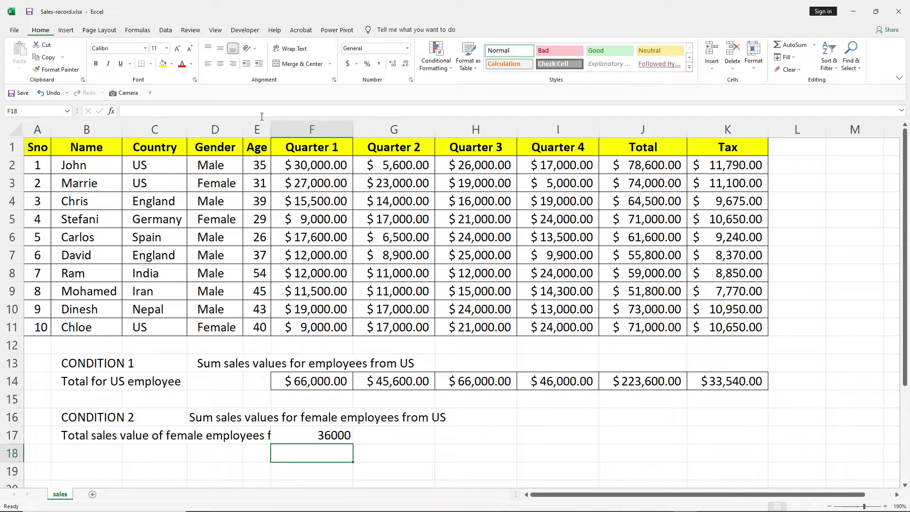
- Check the female US employees' rows against F17, and fill its SUMIFS formula across to K17
left_click(327, 436)
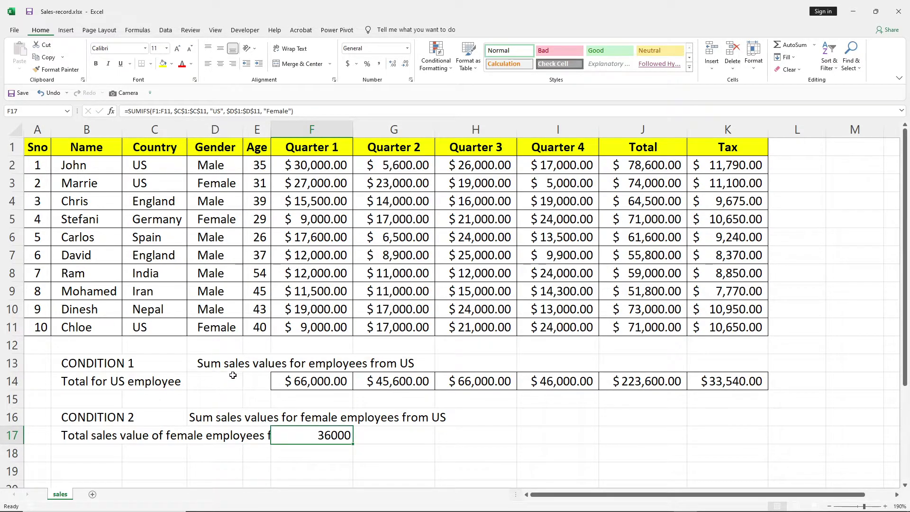
left_click(217, 189)
left_click(211, 333)
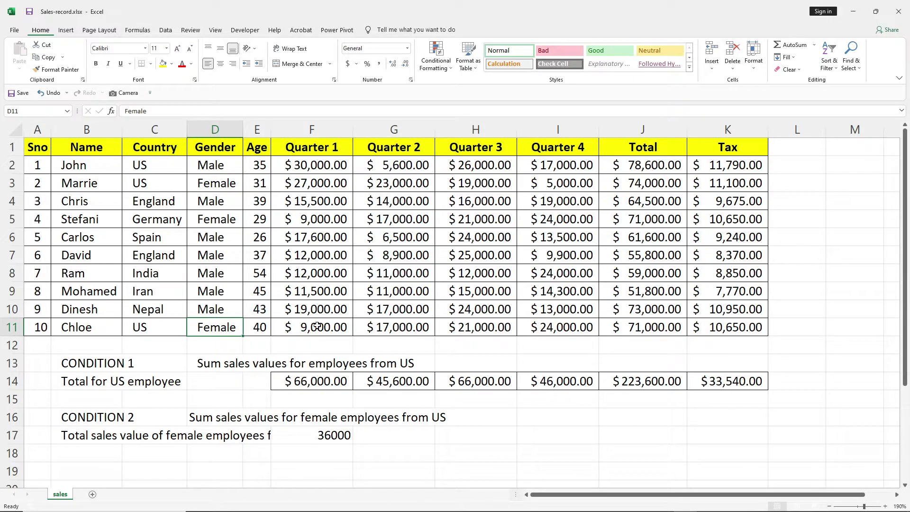
left_click(314, 438)
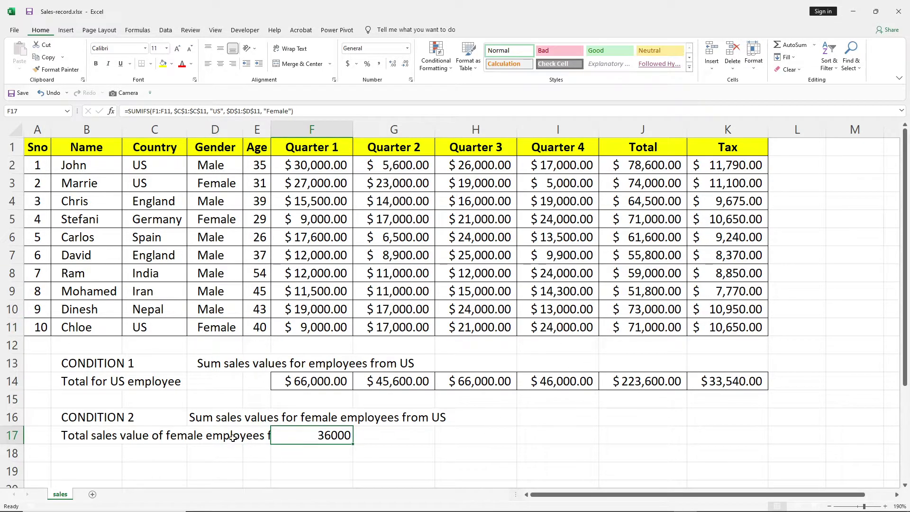
left_click_drag(352, 444, 744, 446)
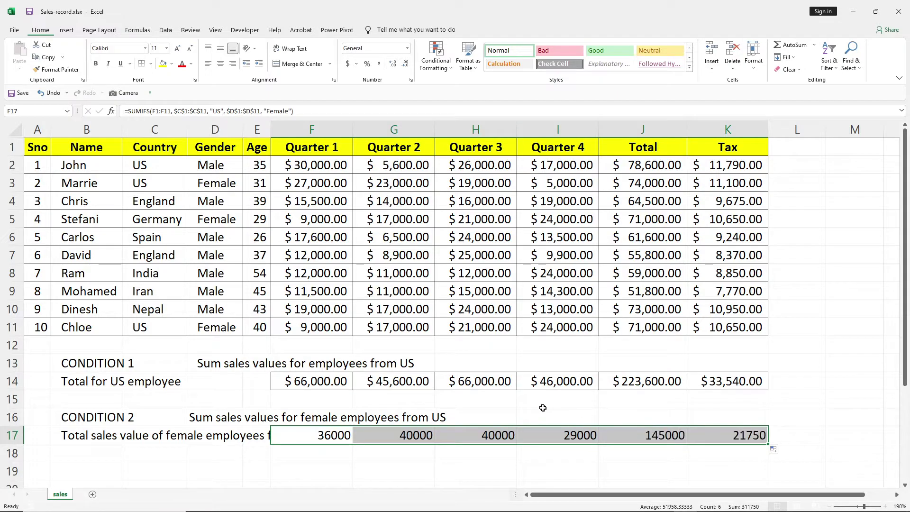
left_click(302, 418)
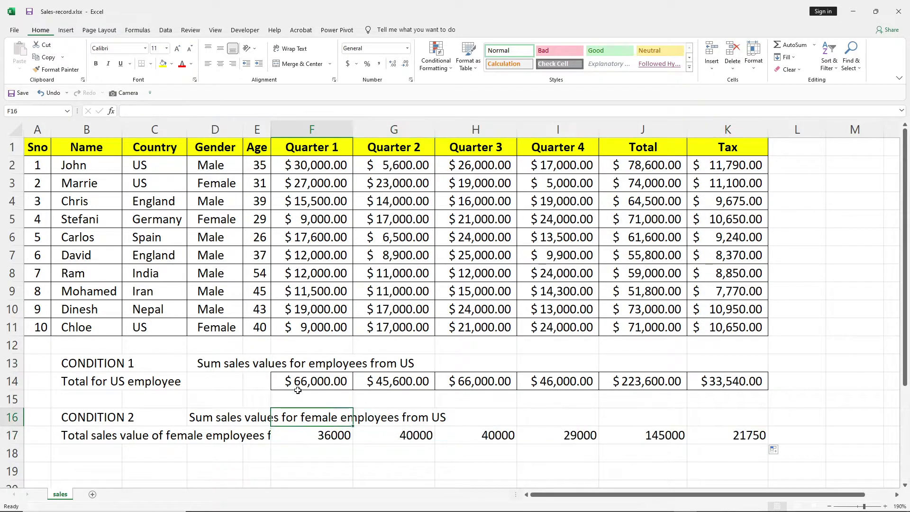
- Copy the currency and border formatting of F14 onto the female US employees' totals in F17:K17
left_click(299, 377)
left_click(56, 69)
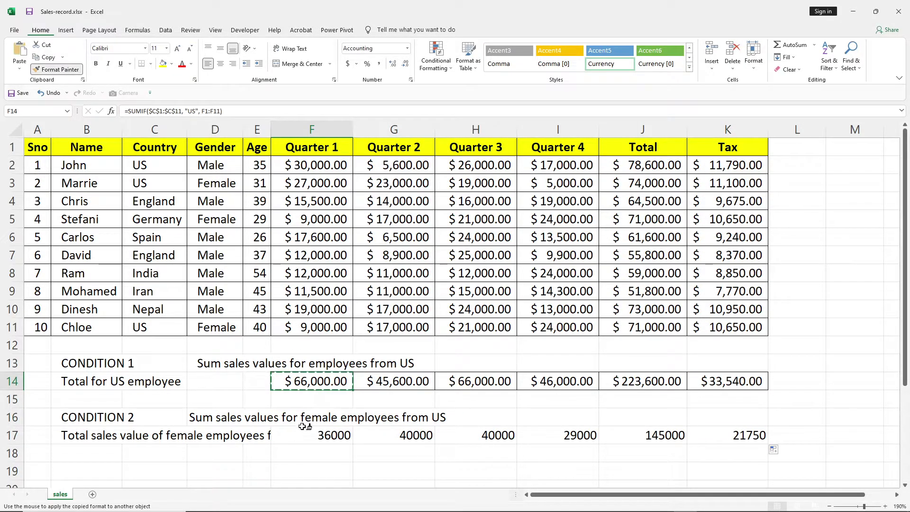
left_click_drag(313, 435, 719, 434)
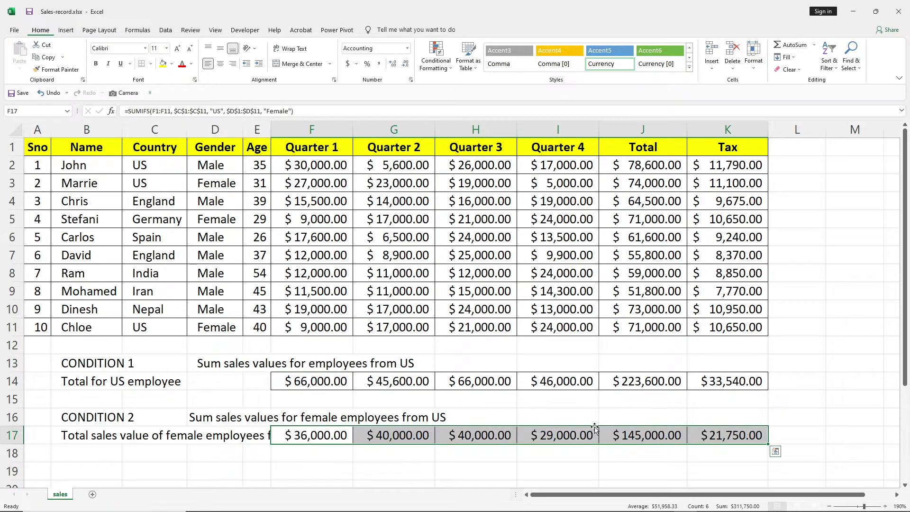
left_click(851, 366)
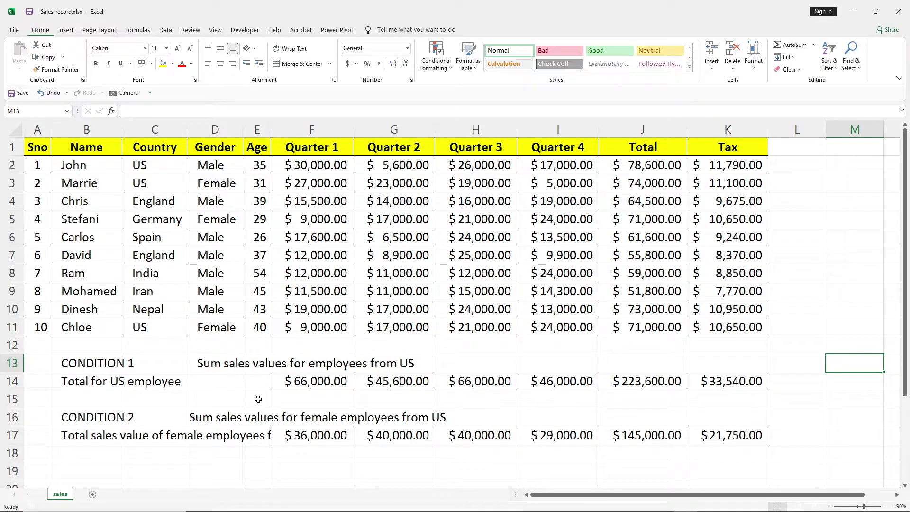
- Review the SUMIF formula in F14 and the SUMIFS formula in F17, including its sum range F1:F11, without changing them
left_click(226, 399)
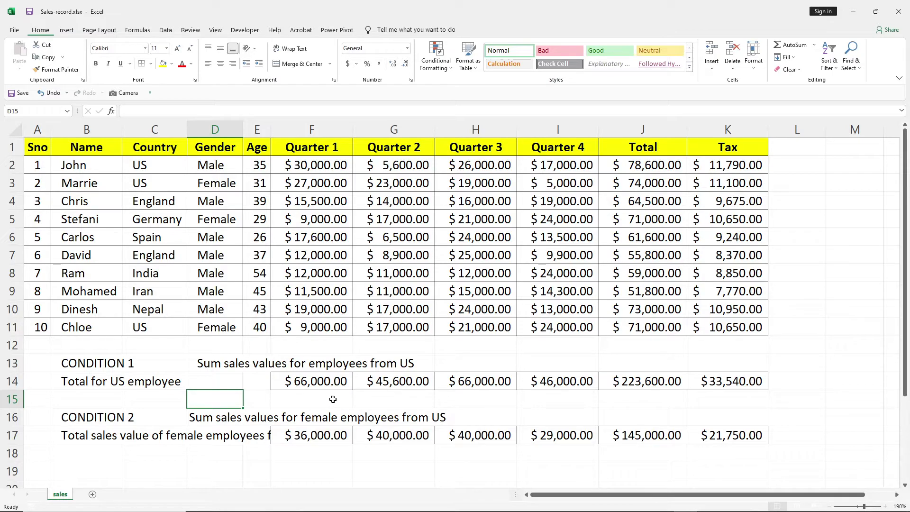
scroll(333, 399, "down", 2)
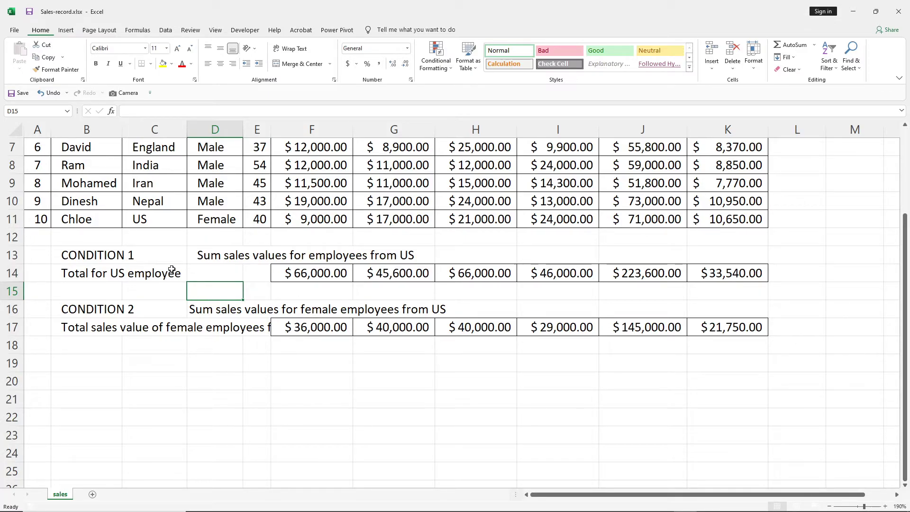
left_click(308, 273)
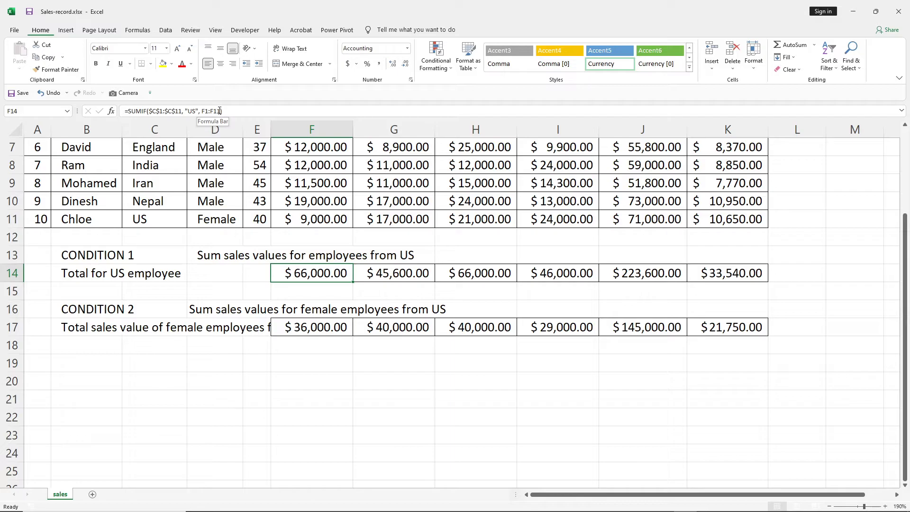
left_click(96, 314)
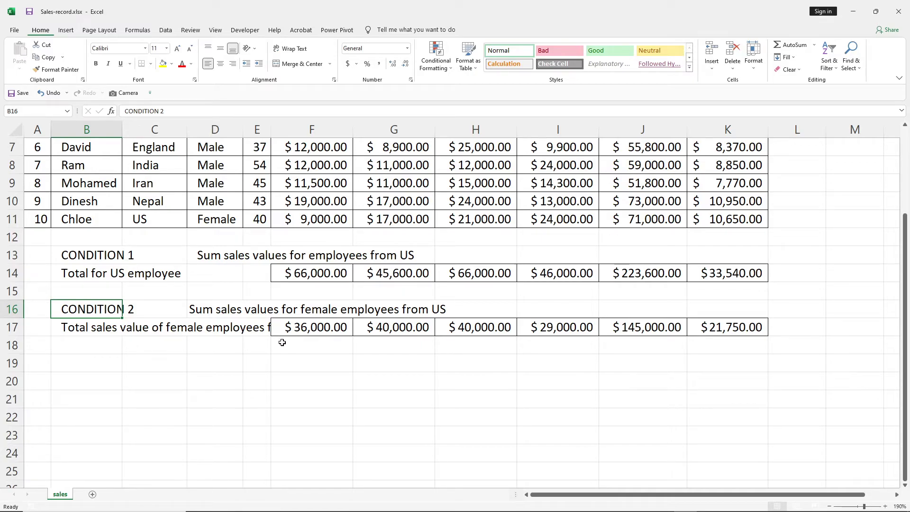
left_click(307, 333)
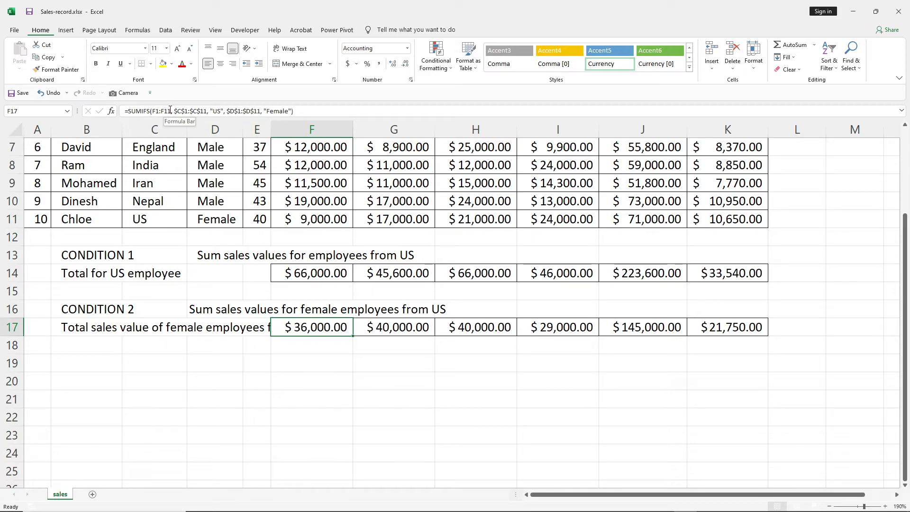
left_click(157, 111)
left_click_drag(170, 110, 150, 112)
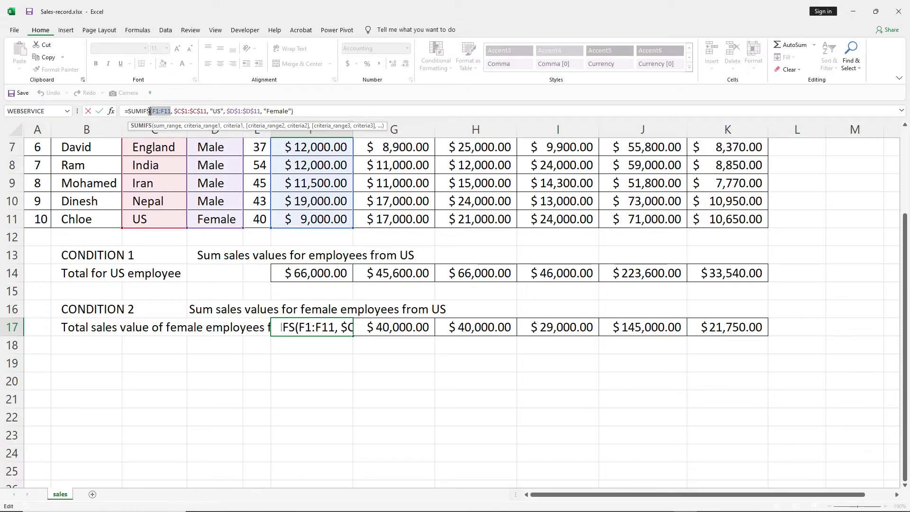
key("Return")
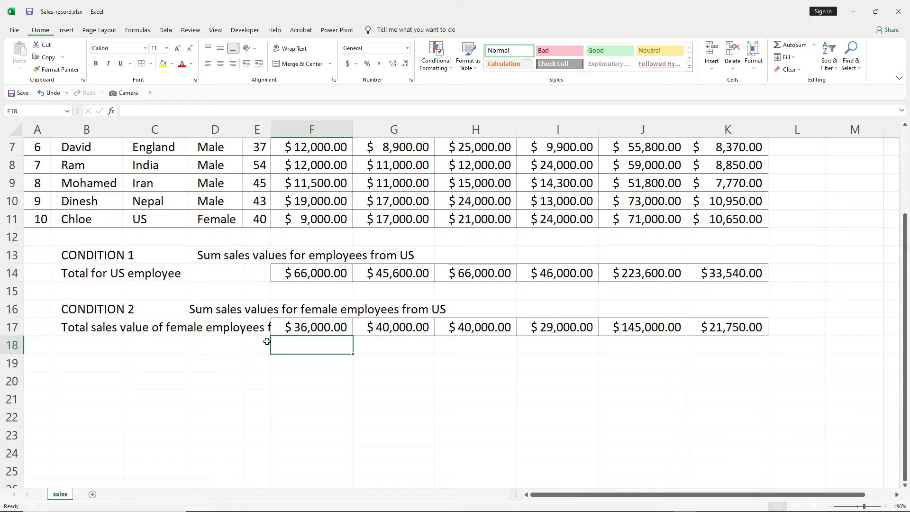